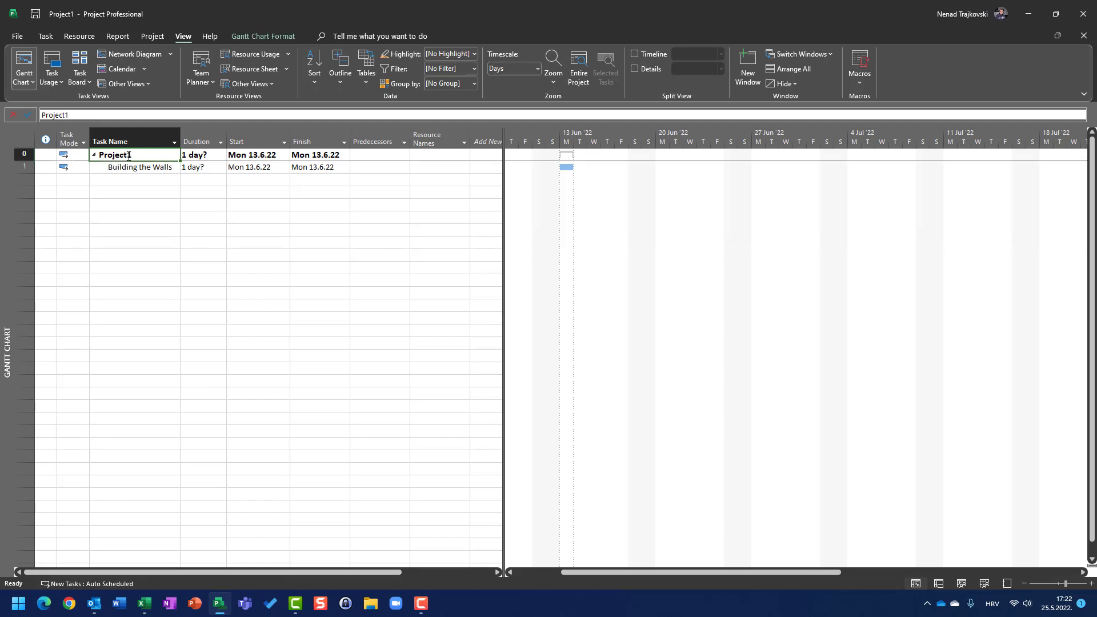
# Rename the project summary task as "My Project"
pyautogui.write('My ')
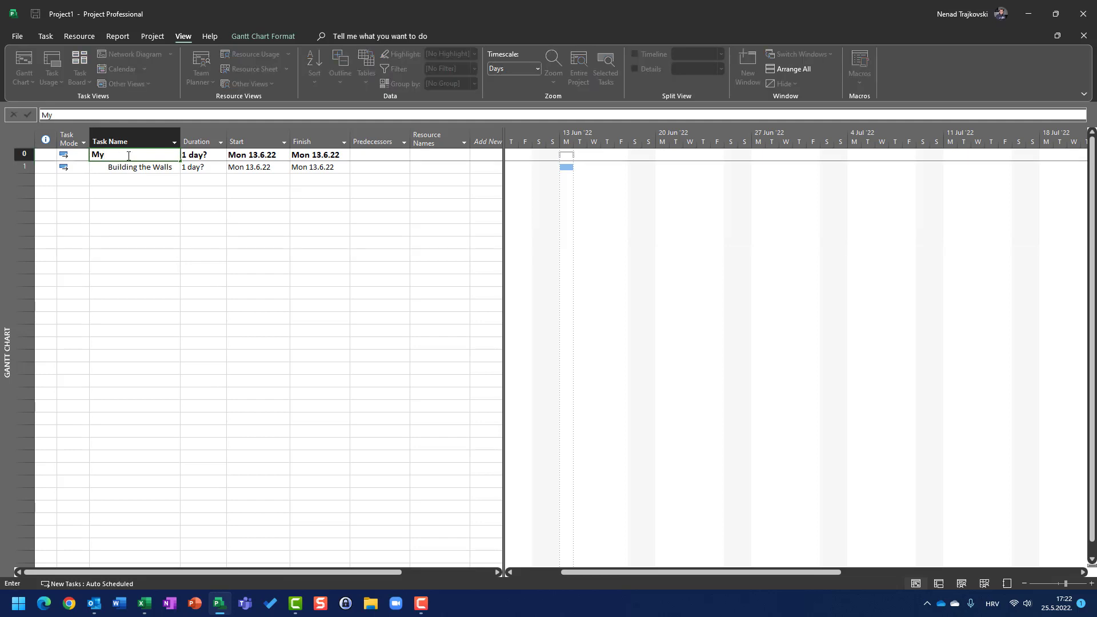
pyautogui.write('Project')
pyautogui.press('Return')
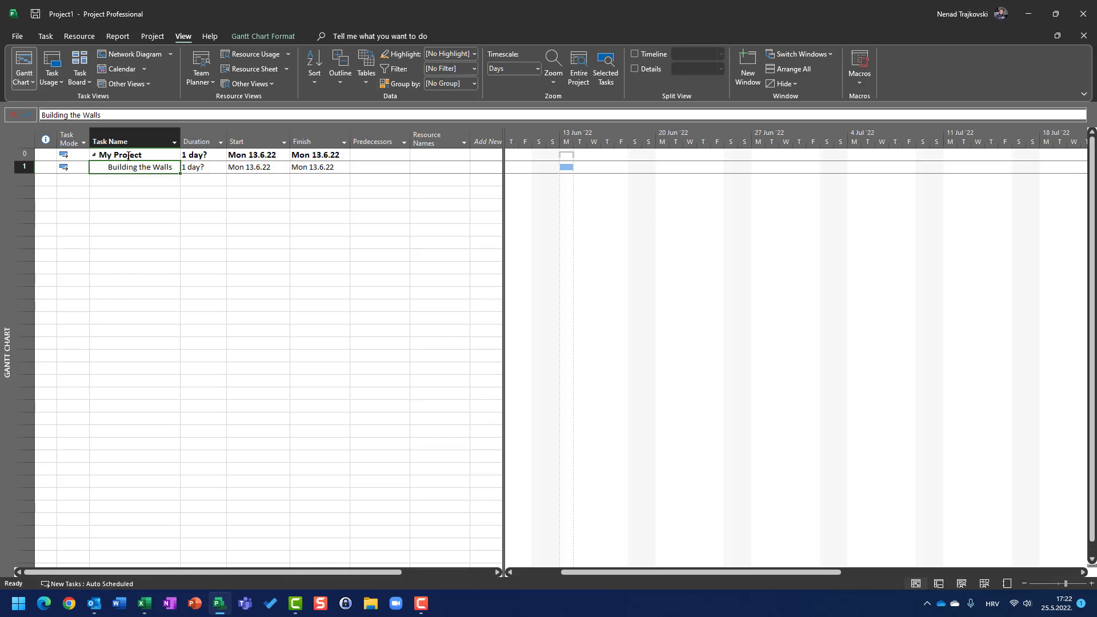
# Set the duration of the Building the Walls task to 4 days
pyautogui.press('Tab')
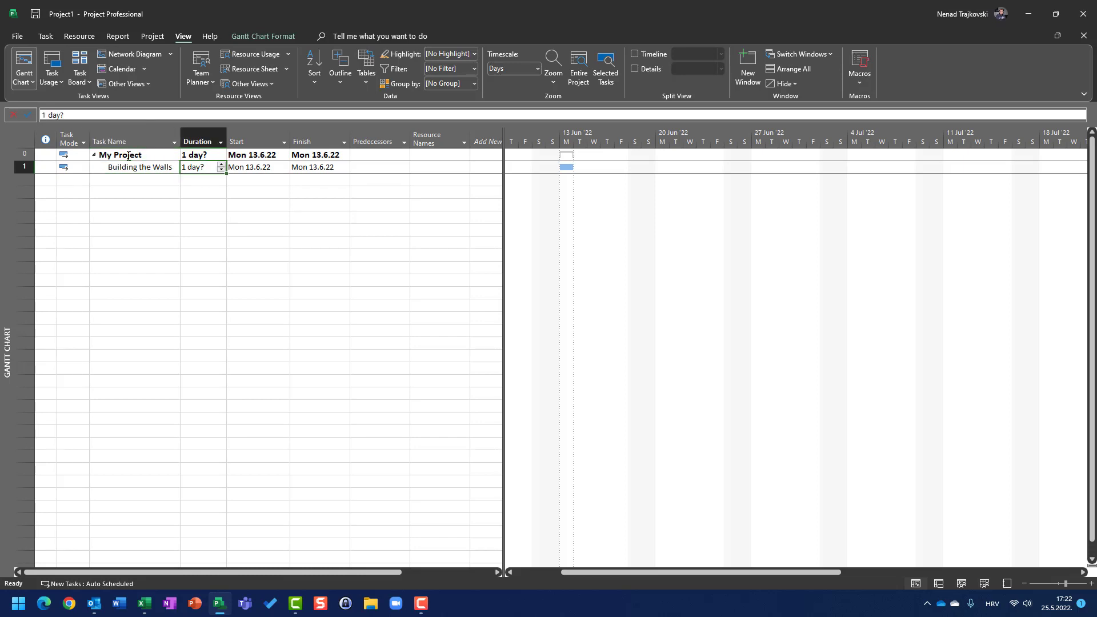
pyautogui.write('3')
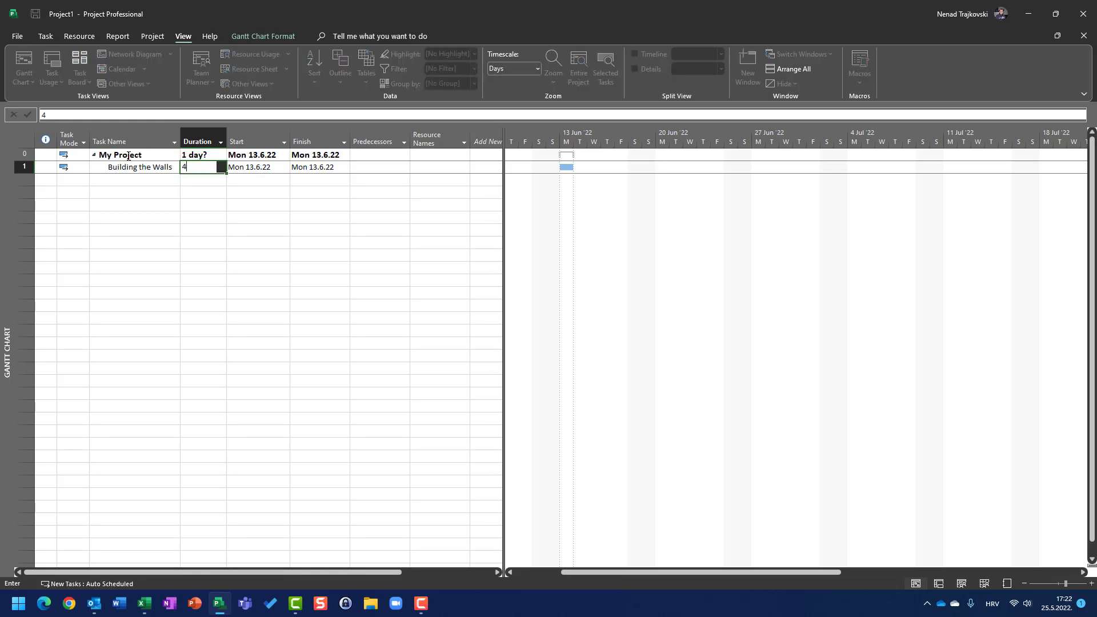
pyautogui.press('Return')
pyautogui.press('Up')
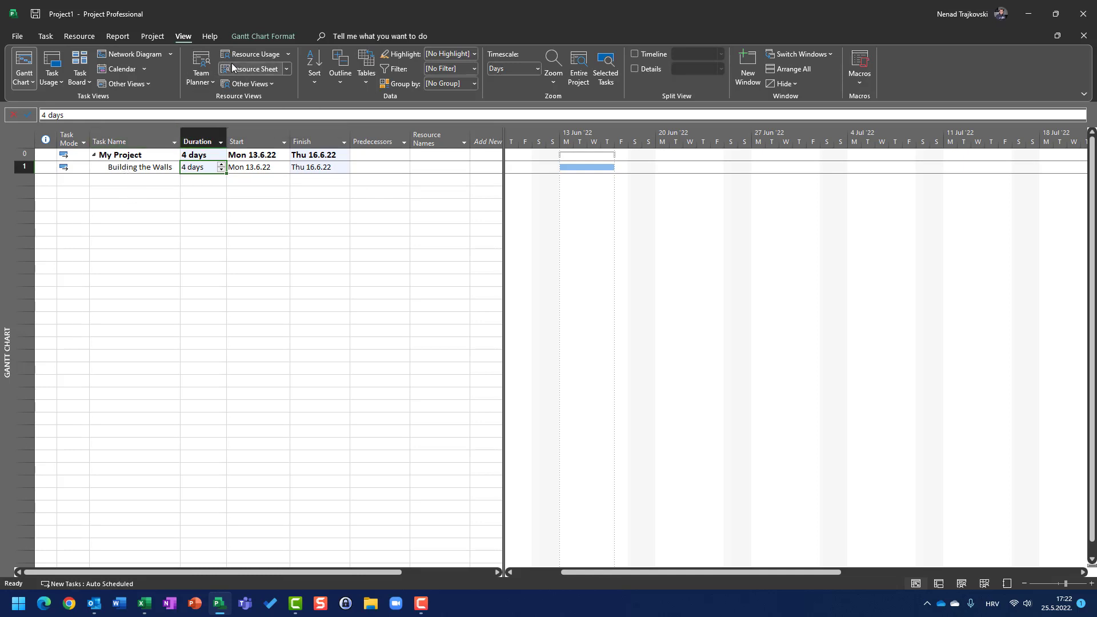
# Add a work resource in the Resource Sheet, entering the worker's first name as the resource name
pyautogui.click(251, 68)
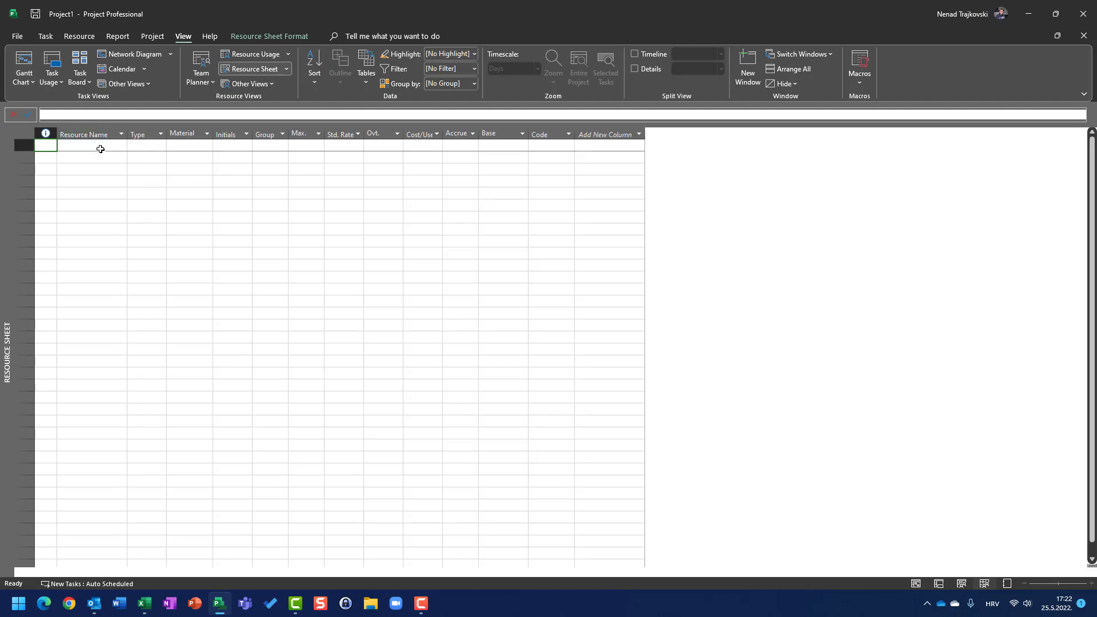
pyautogui.click(101, 148)
pyautogui.write('John')
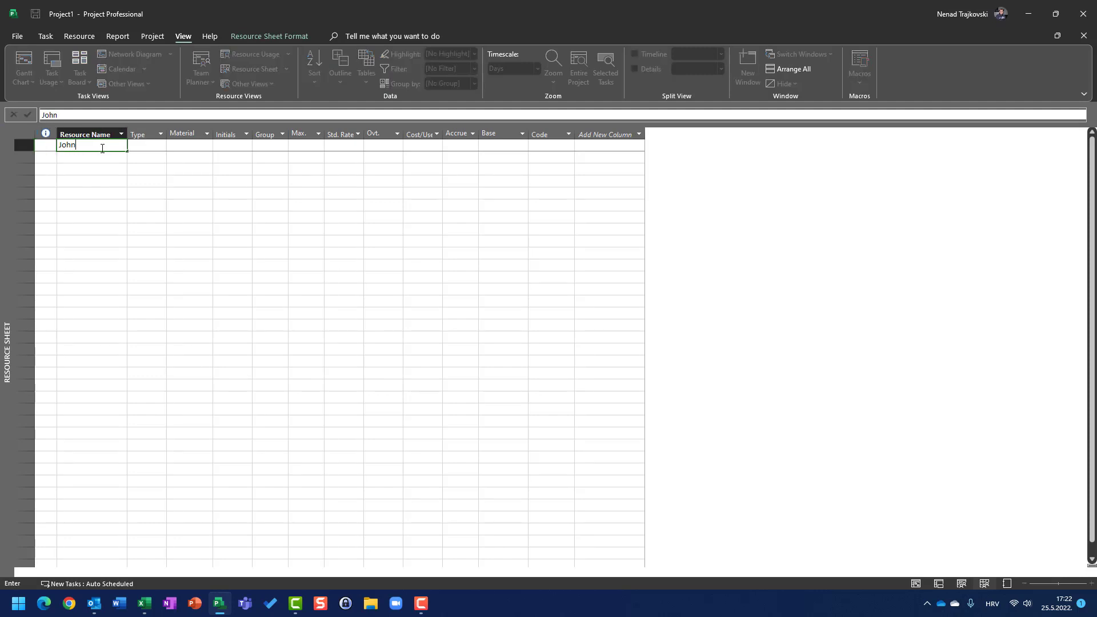
pyautogui.press('Return')
pyautogui.press('Up')
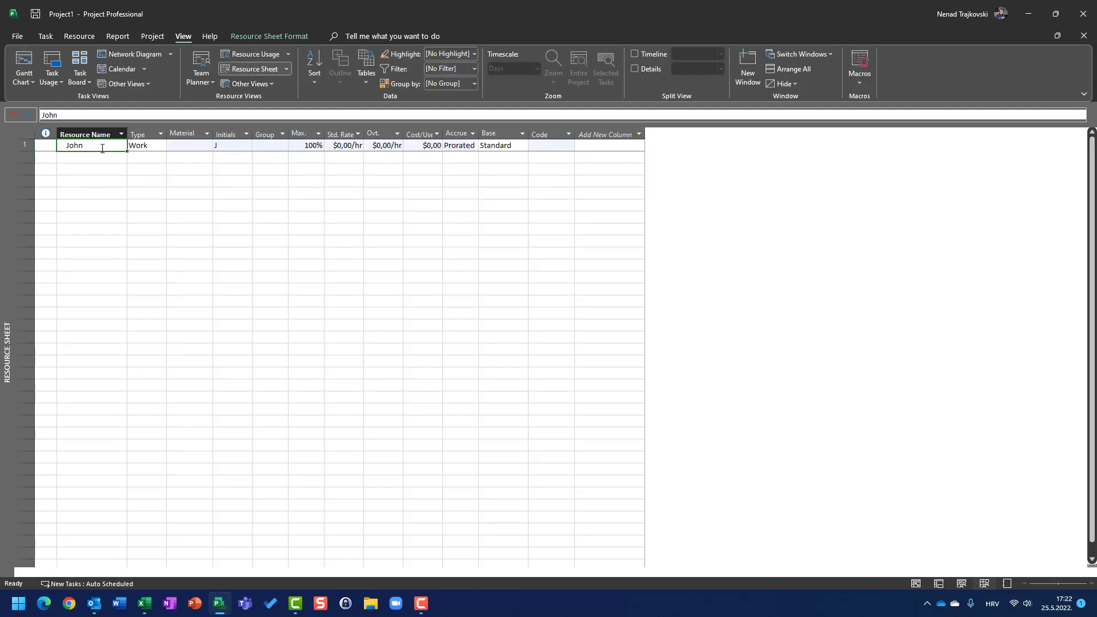
# Examine the worker's resource fields, from type and initials through maximum units to the standard rate
pyautogui.press('Tab')
pyautogui.press('Tab')
pyautogui.press('Tab')
pyautogui.press('Tab')
pyautogui.press('Tab')
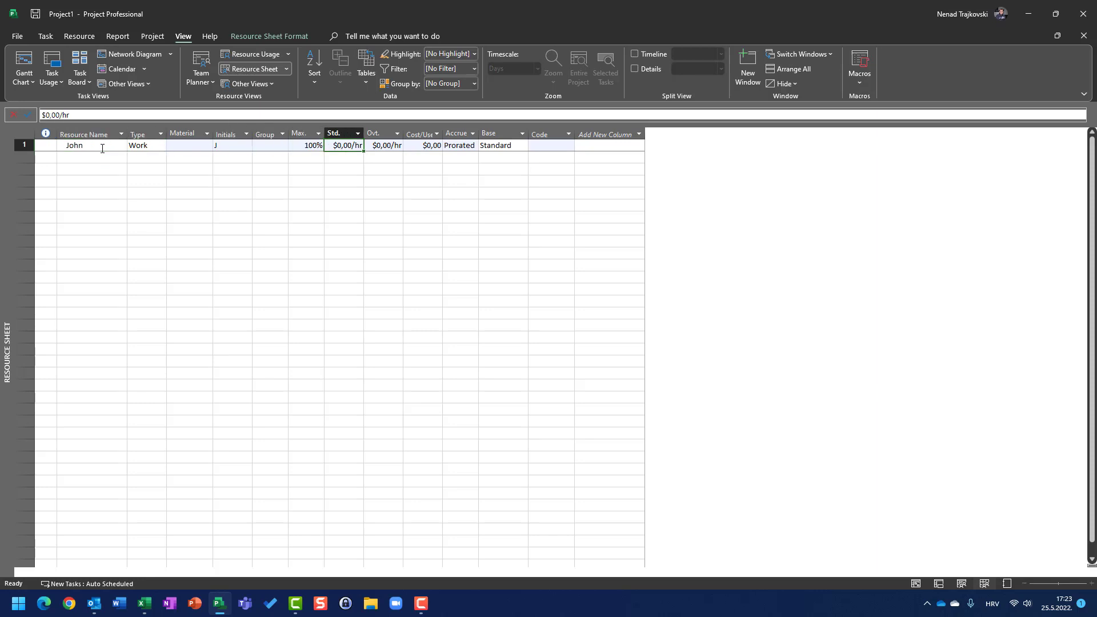
pyautogui.hotkey('shift', 'Tab')
pyautogui.hotkey('shift', 'Tab')
pyautogui.hotkey('shift', 'Tab')
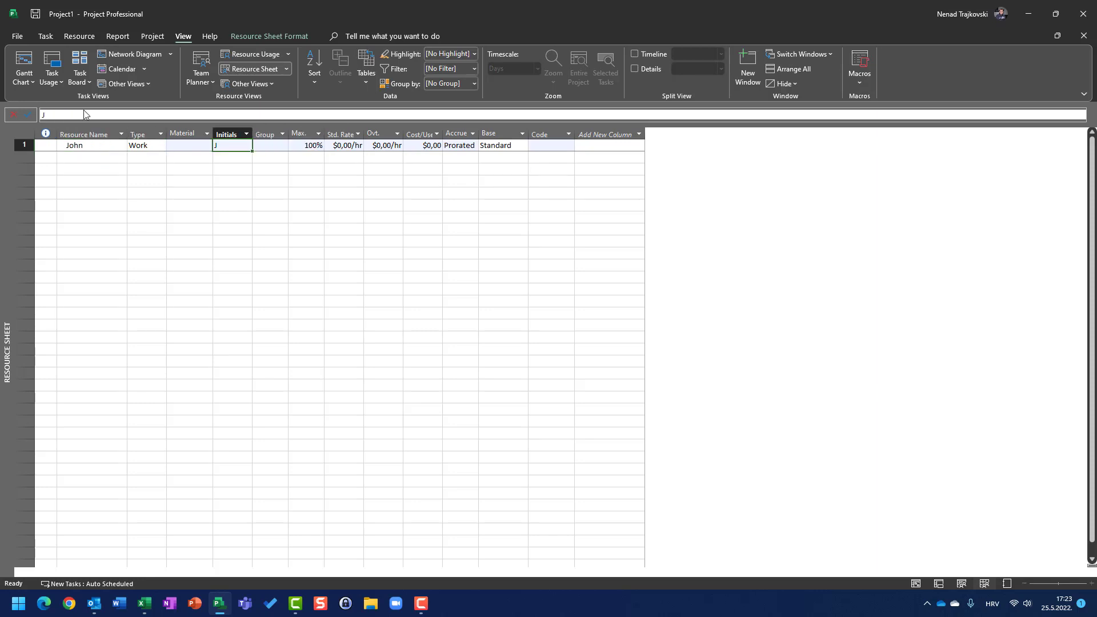
# Assign the worker to the Building the Walls task in the Gantt Chart
pyautogui.click(16, 63)
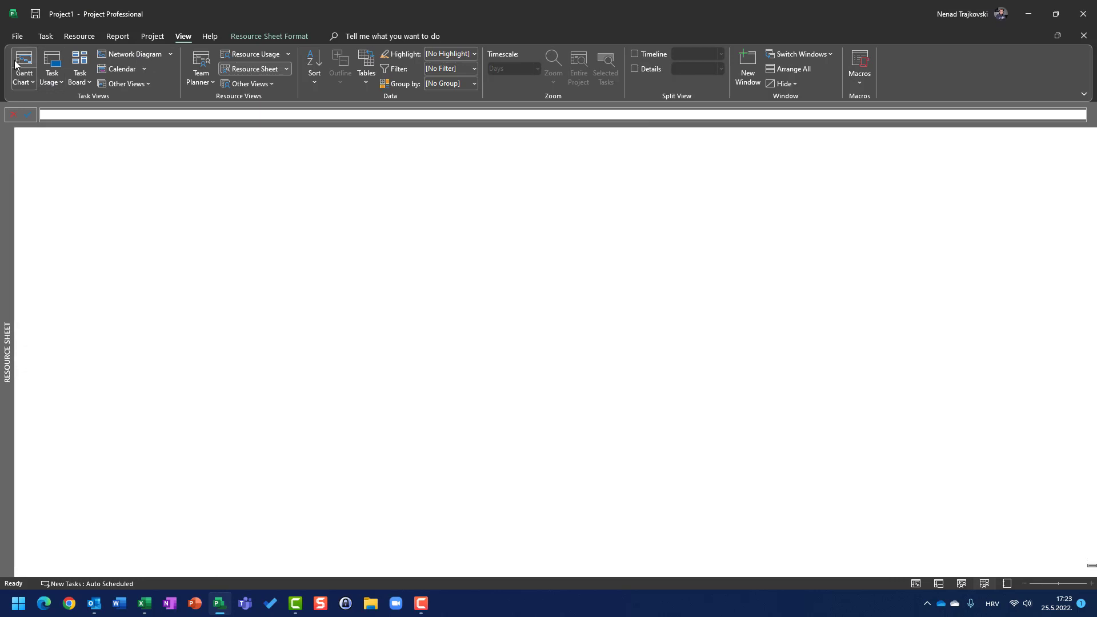
pyautogui.click(463, 170)
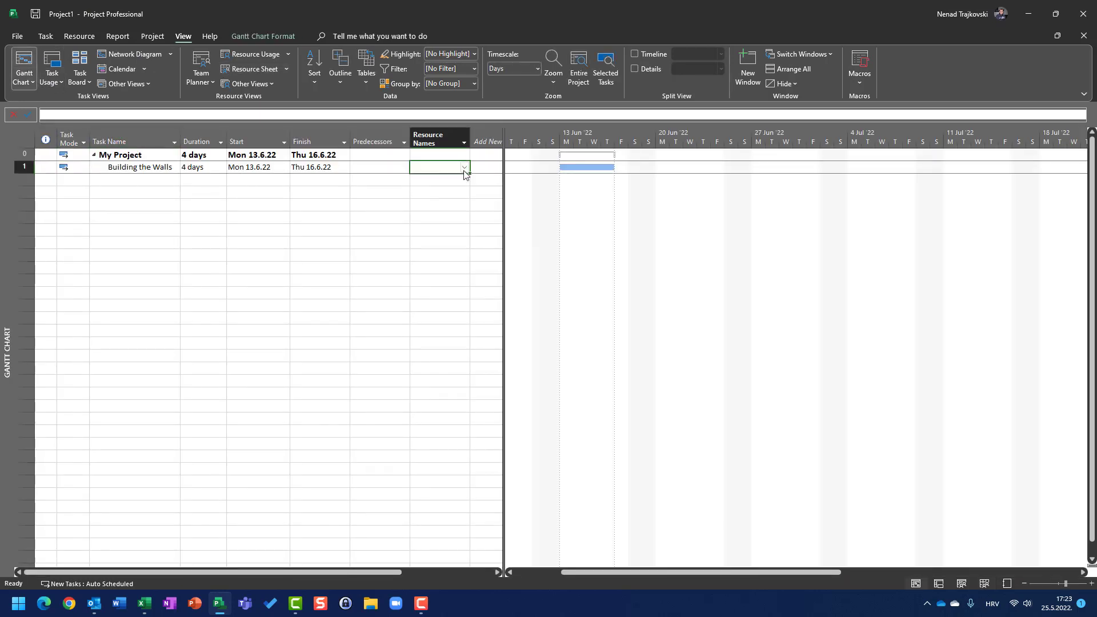
pyautogui.click(465, 169)
pyautogui.click(453, 181)
# Examine the worker's daily hours on Building the Walls in the Task Usage view
pyautogui.click(62, 63)
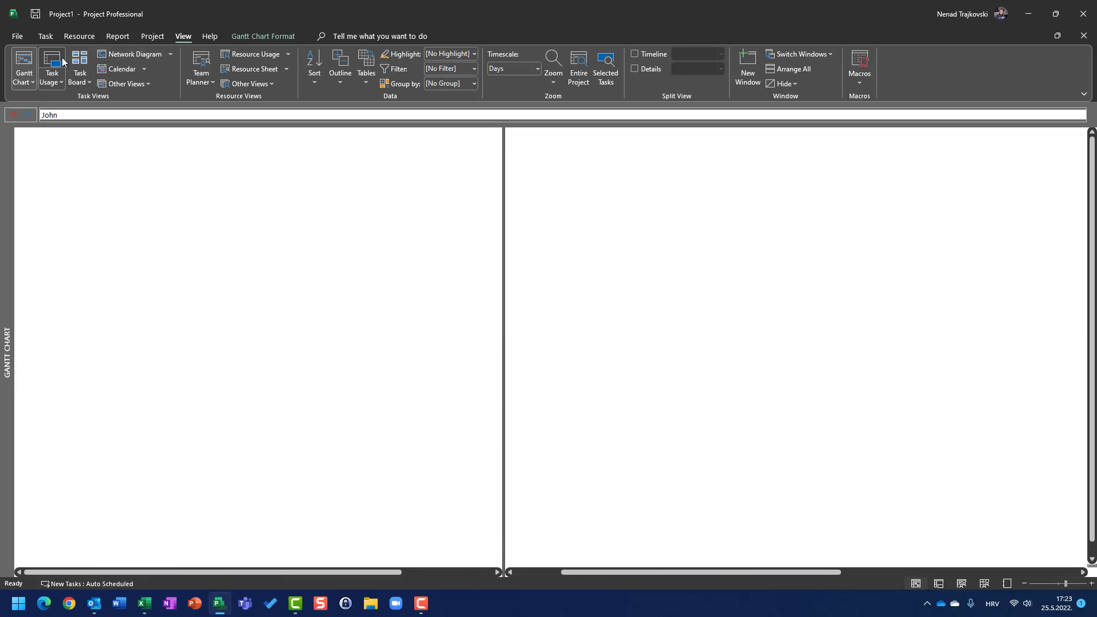
pyautogui.rightClick(123, 167)
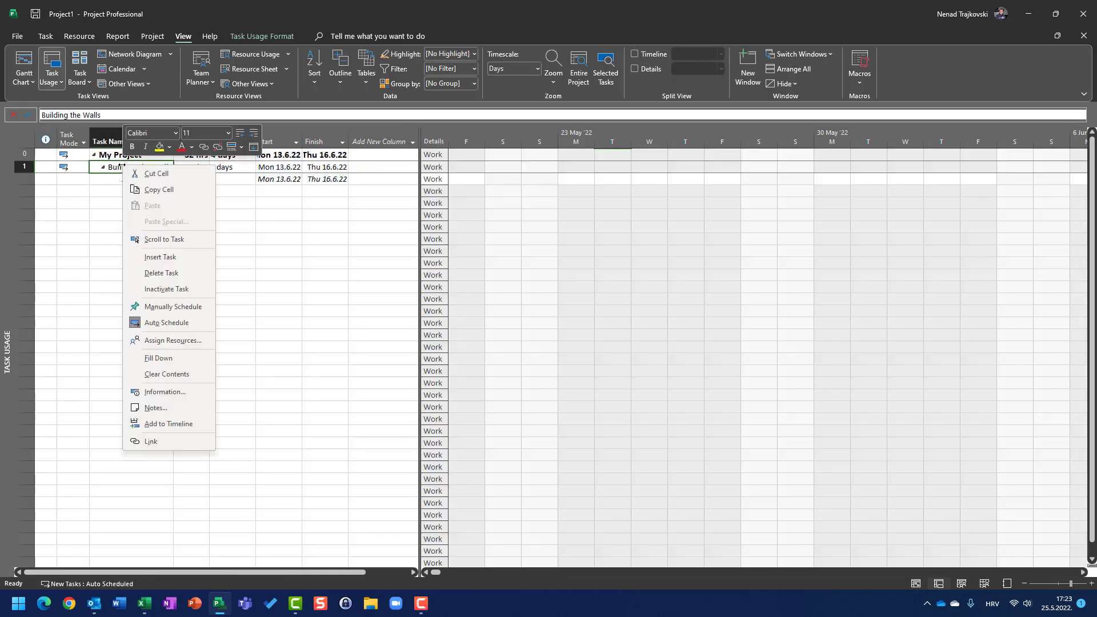
pyautogui.click(155, 240)
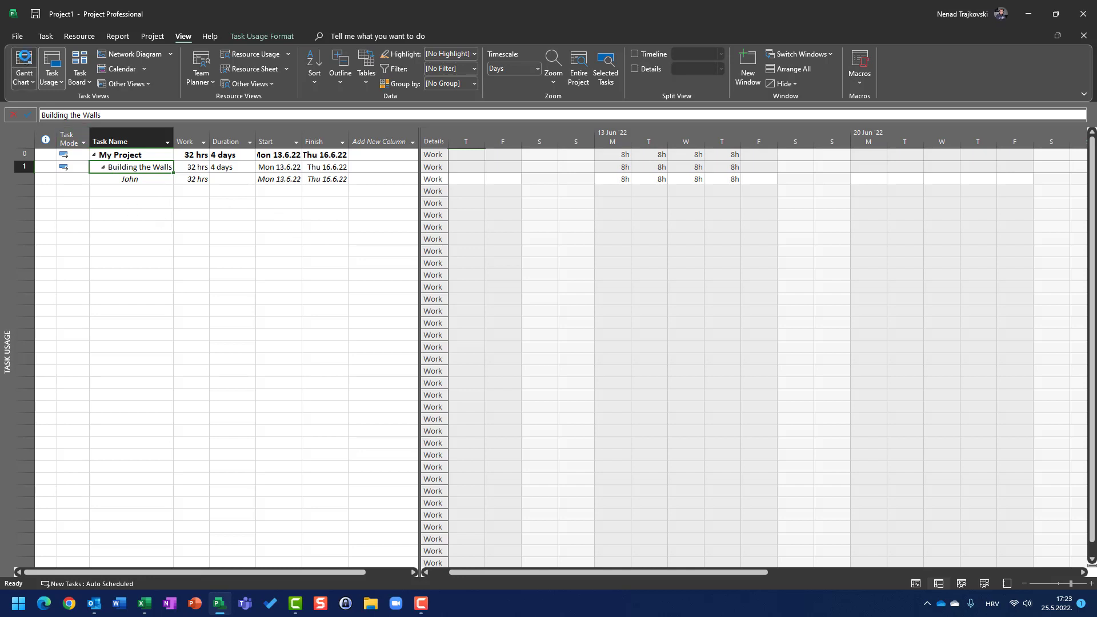
# Add a resource named Bricks in the Resource Sheet and set its type to Material
pyautogui.click(24, 64)
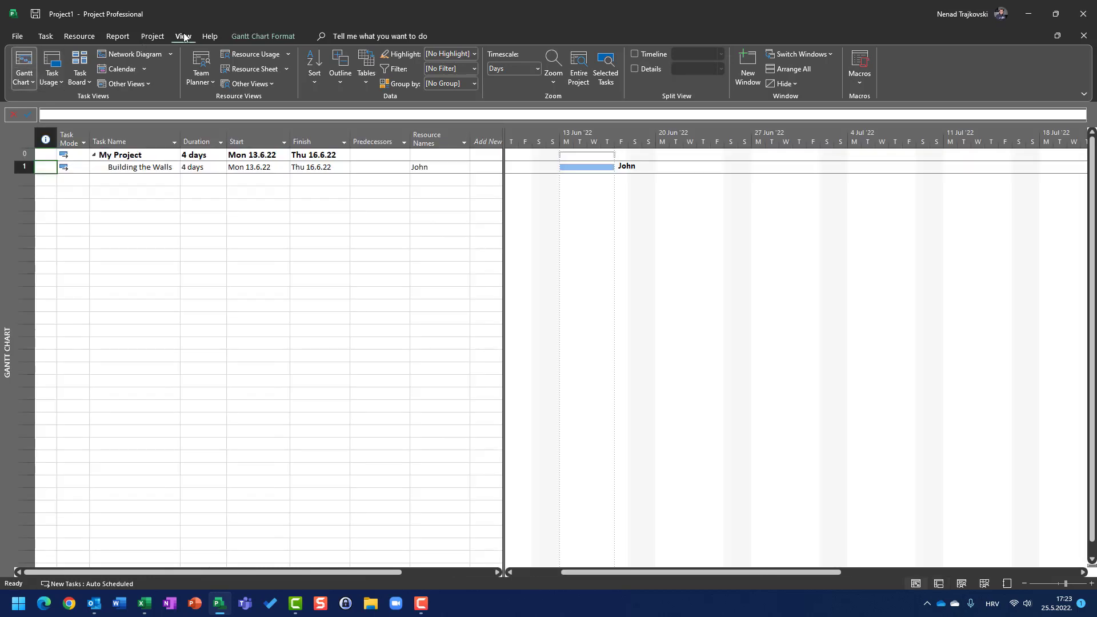
pyautogui.click(252, 68)
pyautogui.click(98, 157)
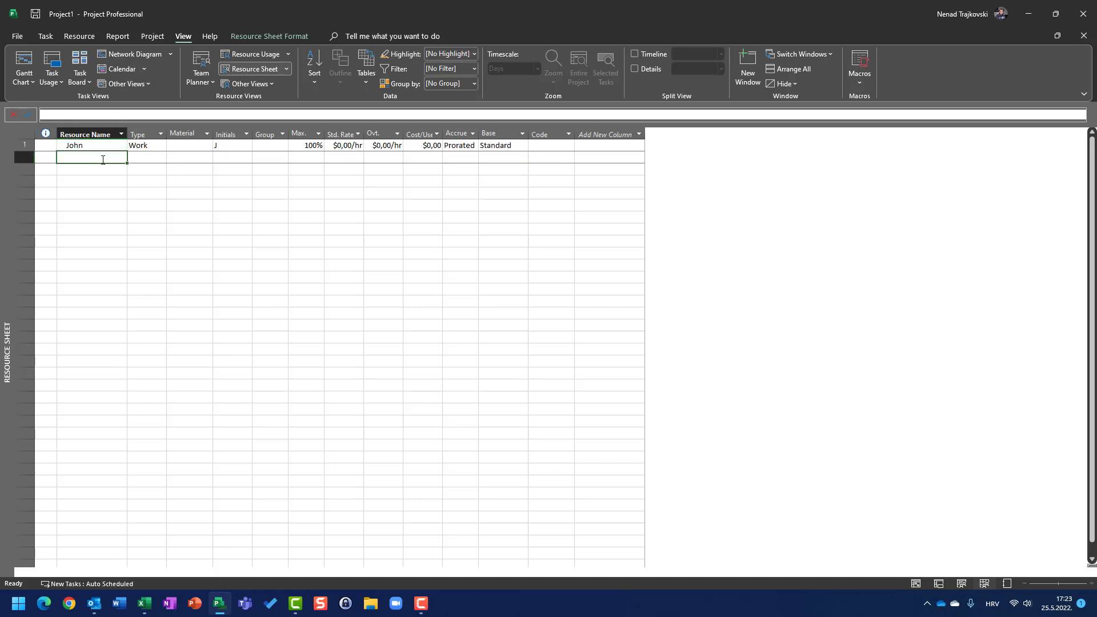
pyautogui.write('Bricks')
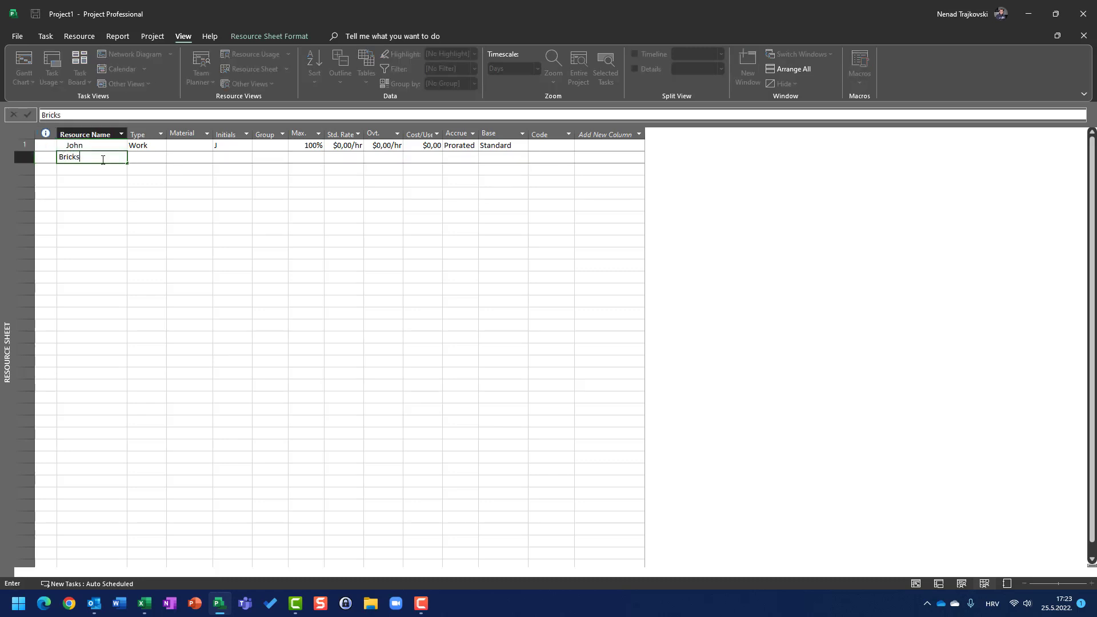
pyautogui.press('Tab')
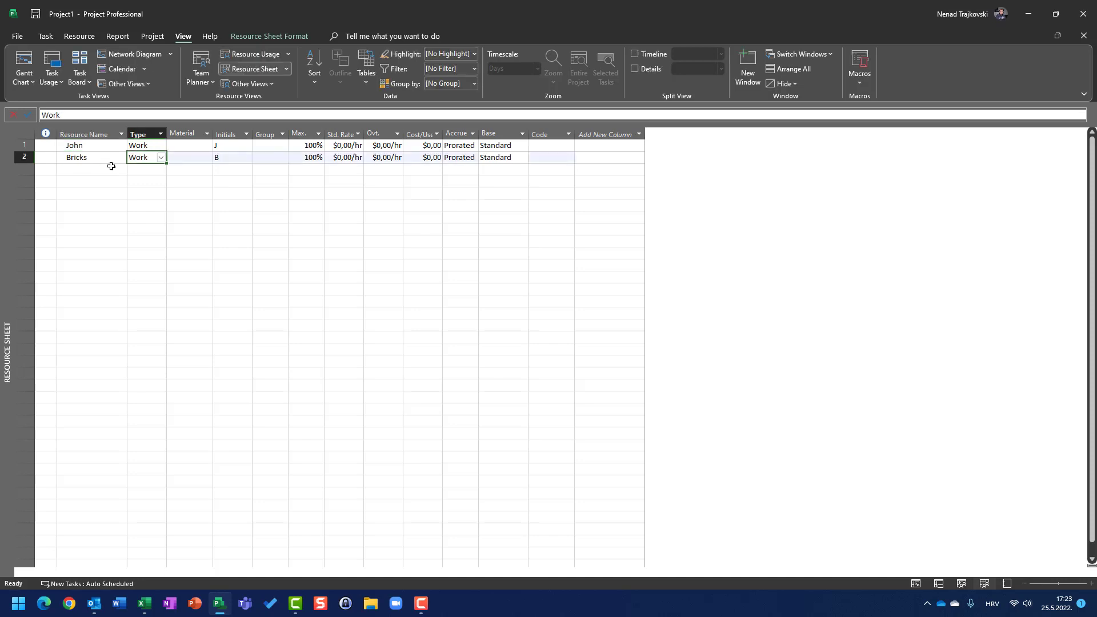
pyautogui.click(160, 159)
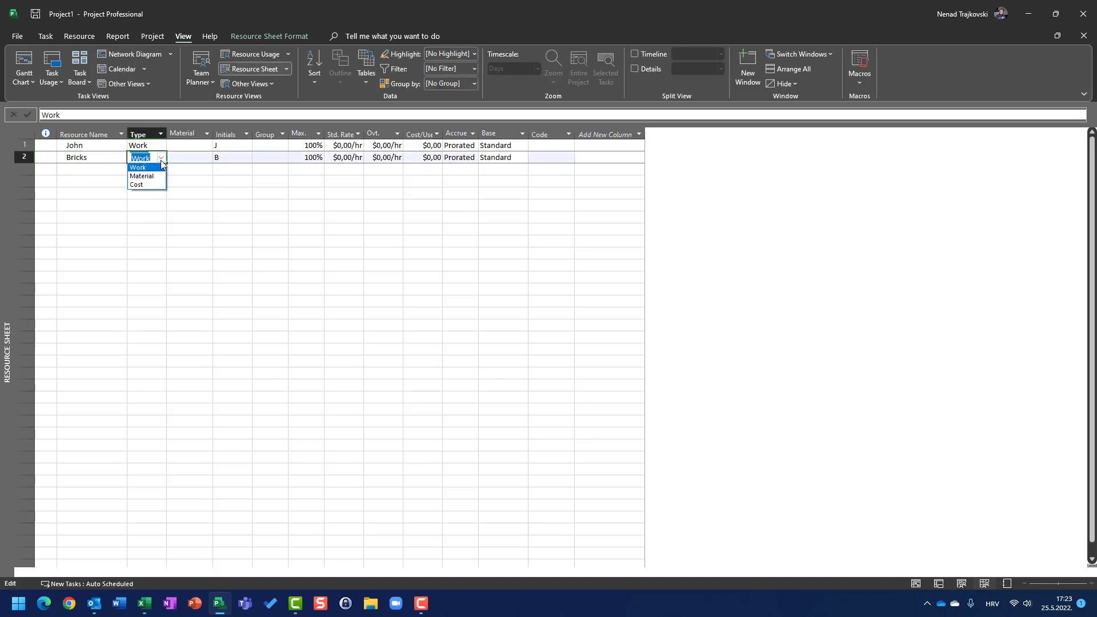
pyautogui.click(156, 180)
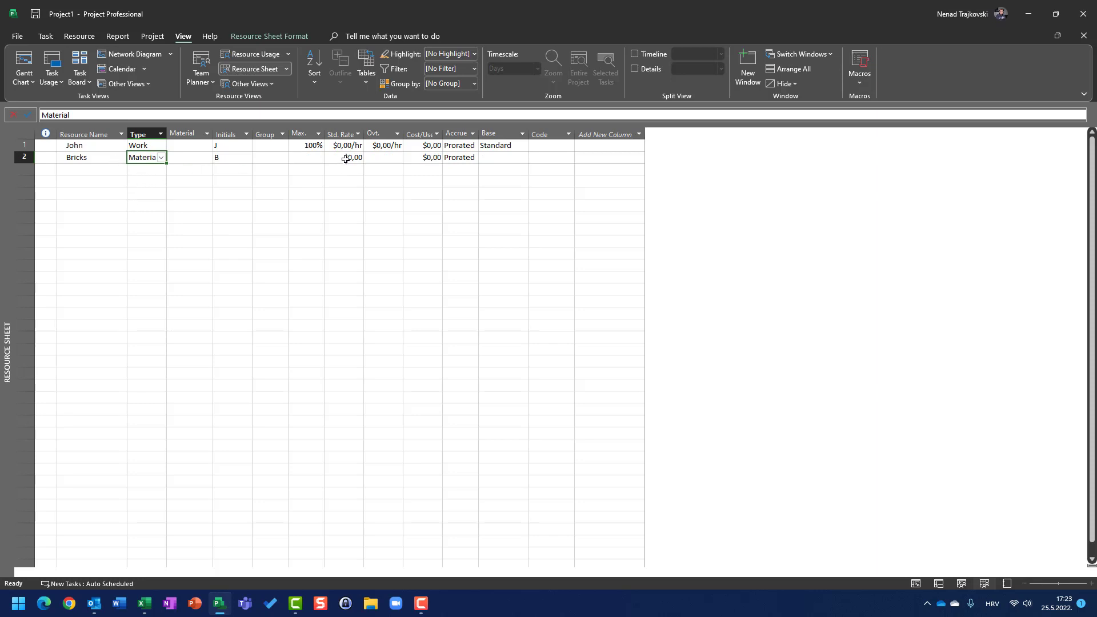
pyautogui.click(376, 162)
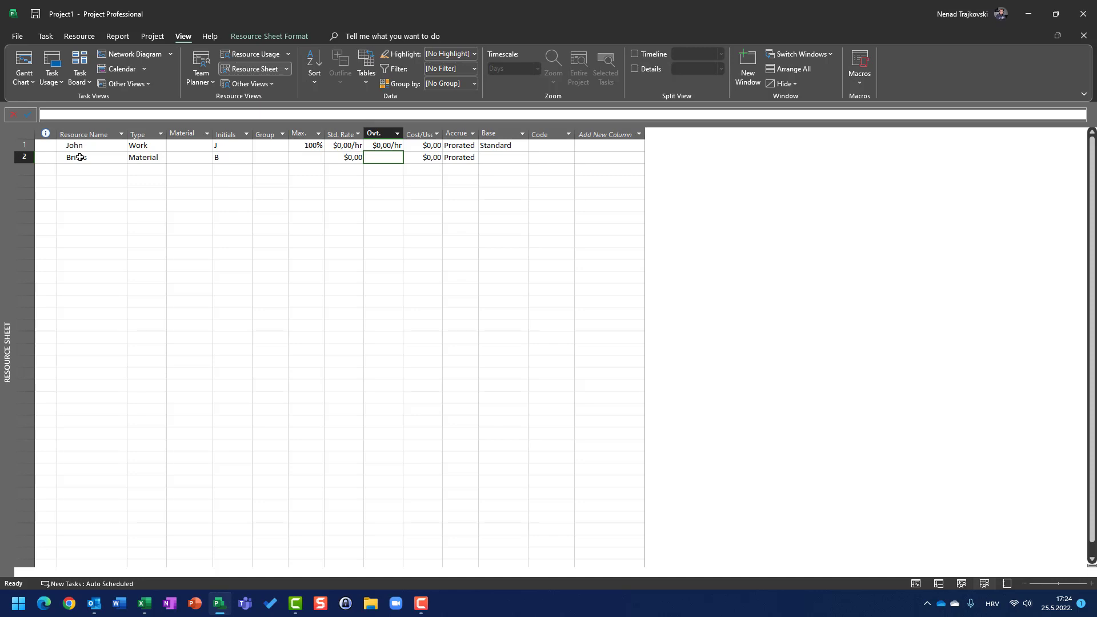
# Assign the Bricks resource to Building the Walls in the Gantt Chart, alongside the worker
pyautogui.click(21, 66)
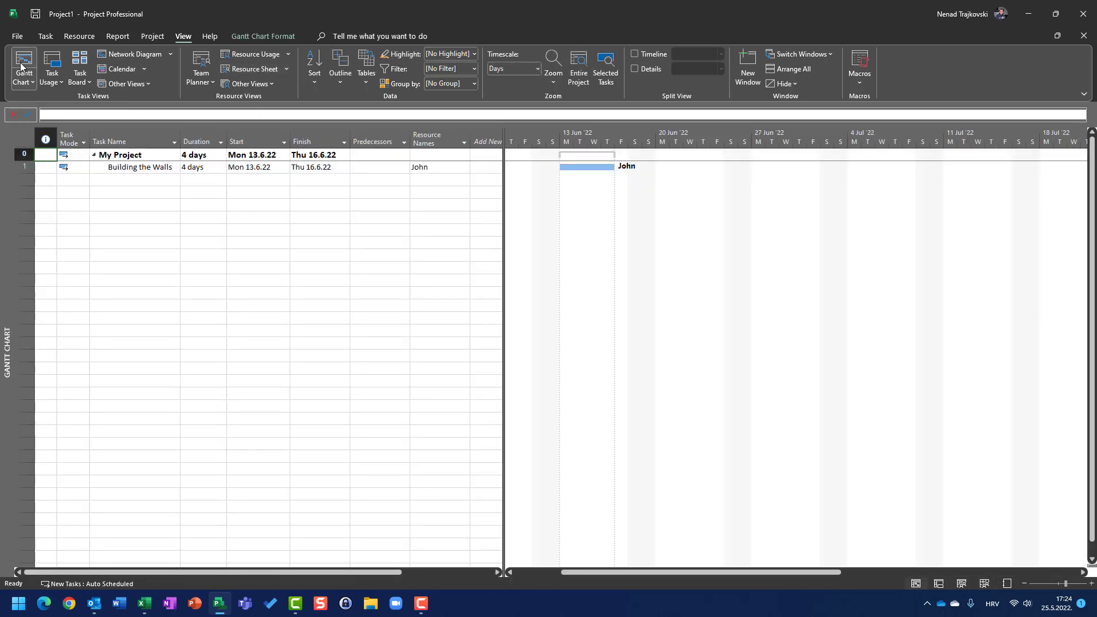
pyautogui.click(452, 169)
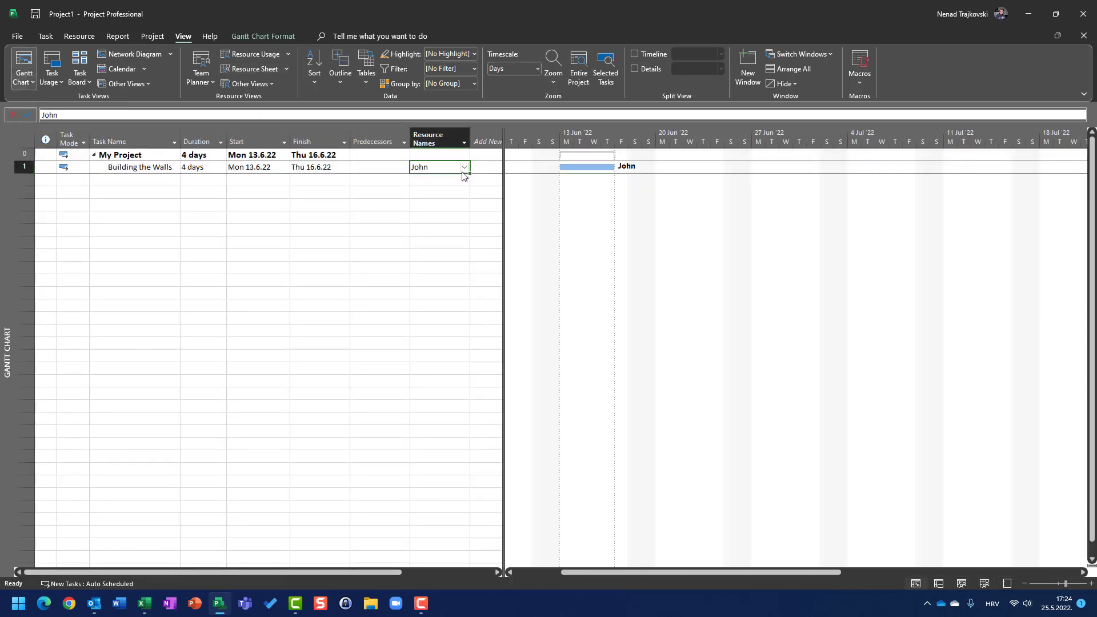
pyautogui.click(464, 168)
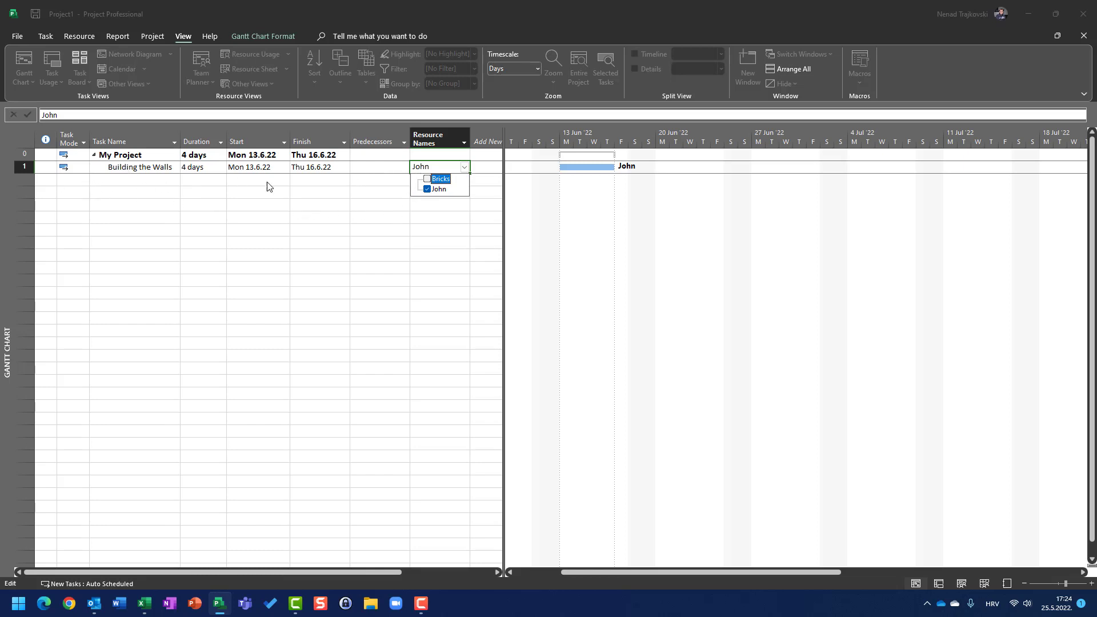
pyautogui.click(429, 180)
pyautogui.press('Return')
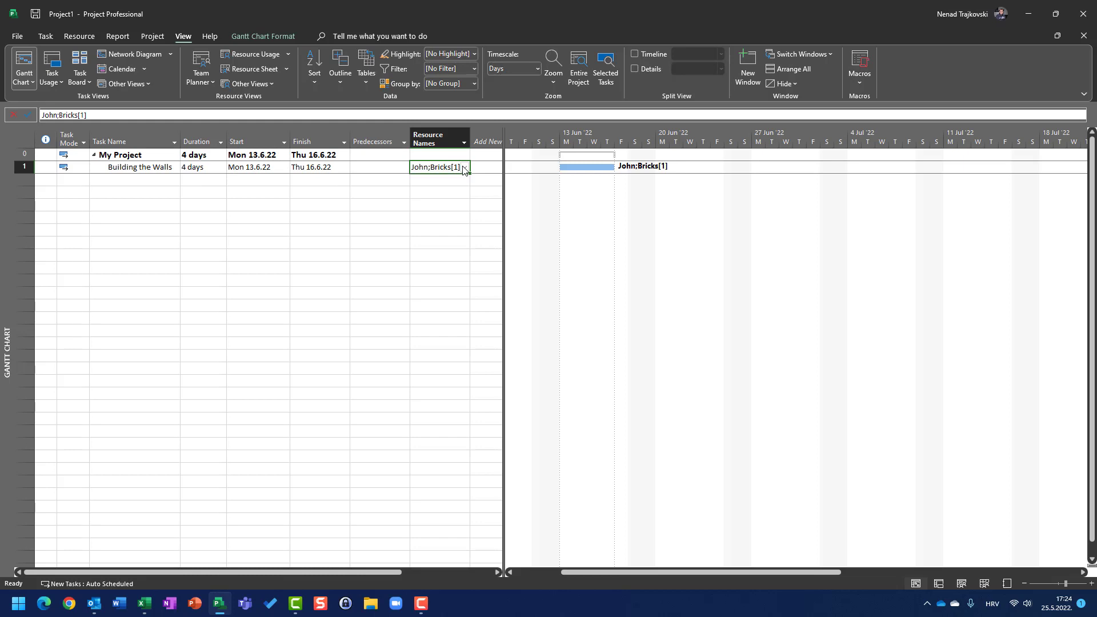
# Set the material label of the Bricks resource to "pcs" in the Resource Sheet
pyautogui.click(251, 70)
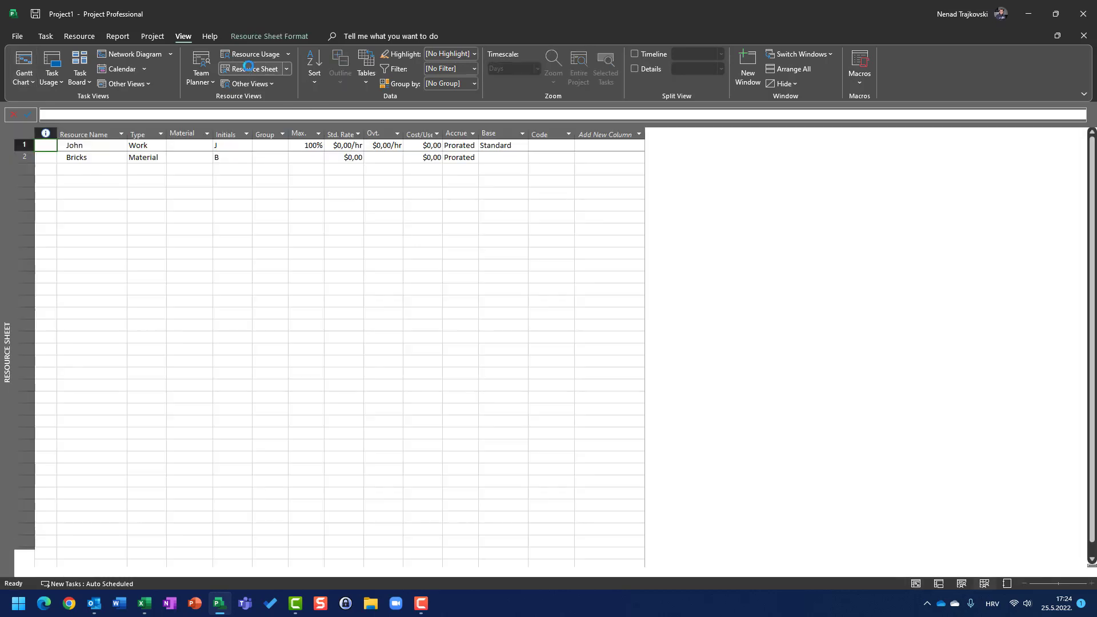
pyautogui.click(196, 157)
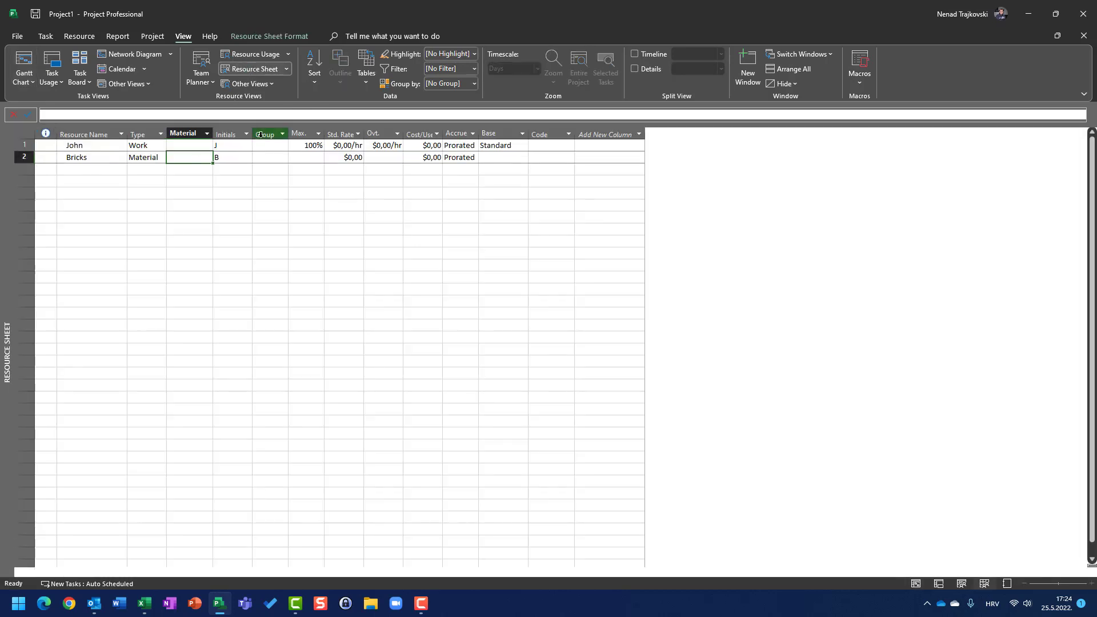
pyautogui.write('pcs')
pyautogui.press('Return')
pyautogui.press('Up')
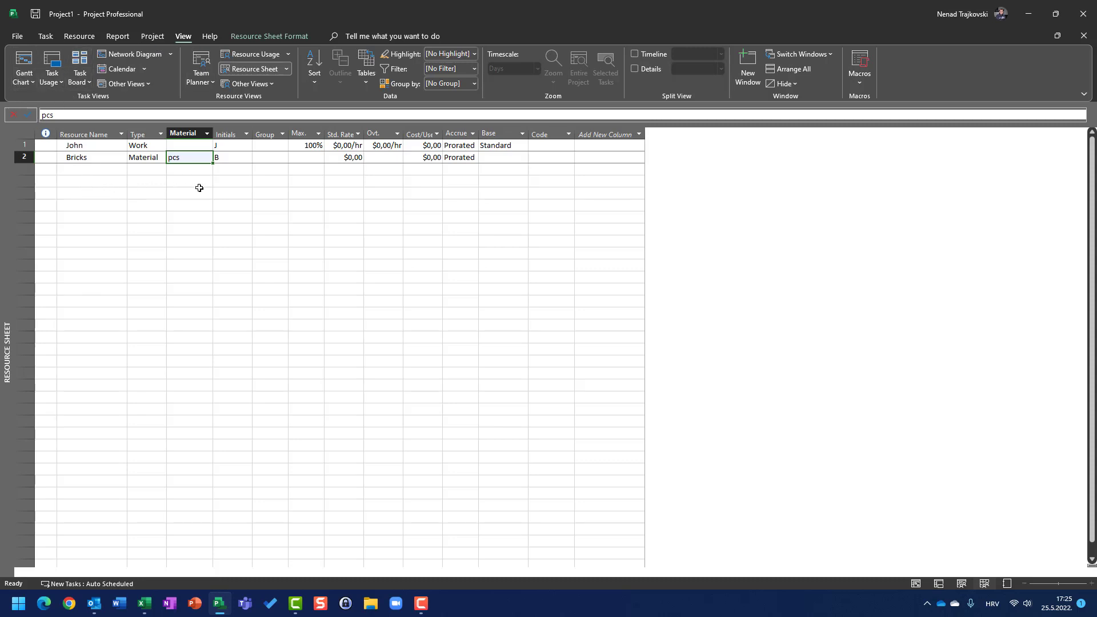
# Remove Bricks from the resources of the Building the Walls task in the Gantt Chart, keeping the worker assigned
pyautogui.click(24, 66)
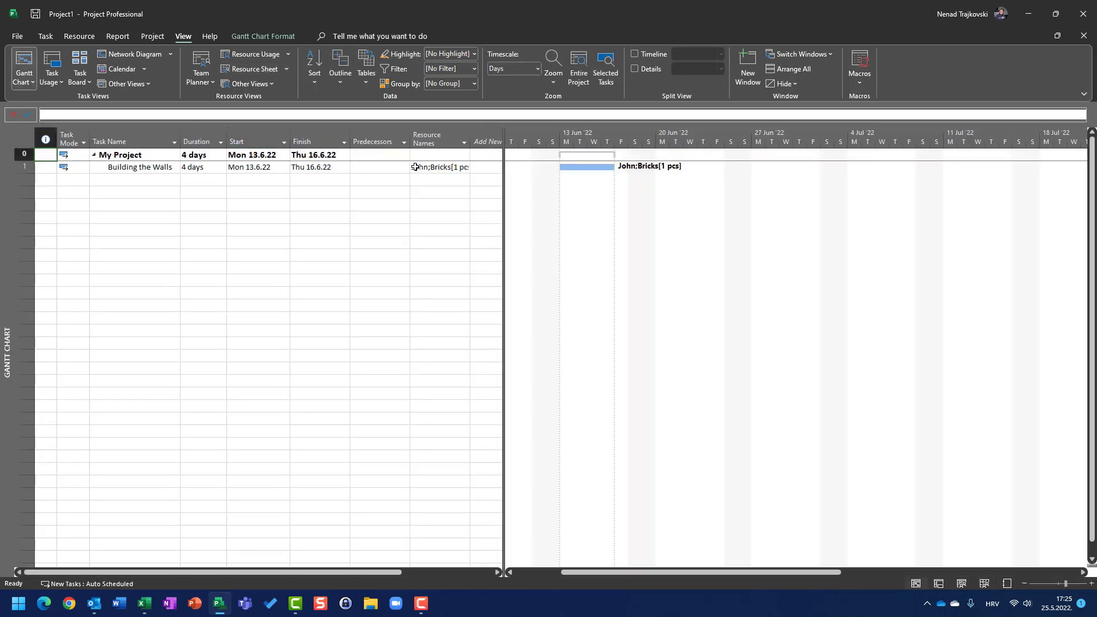
pyautogui.click(422, 166)
pyautogui.click(465, 167)
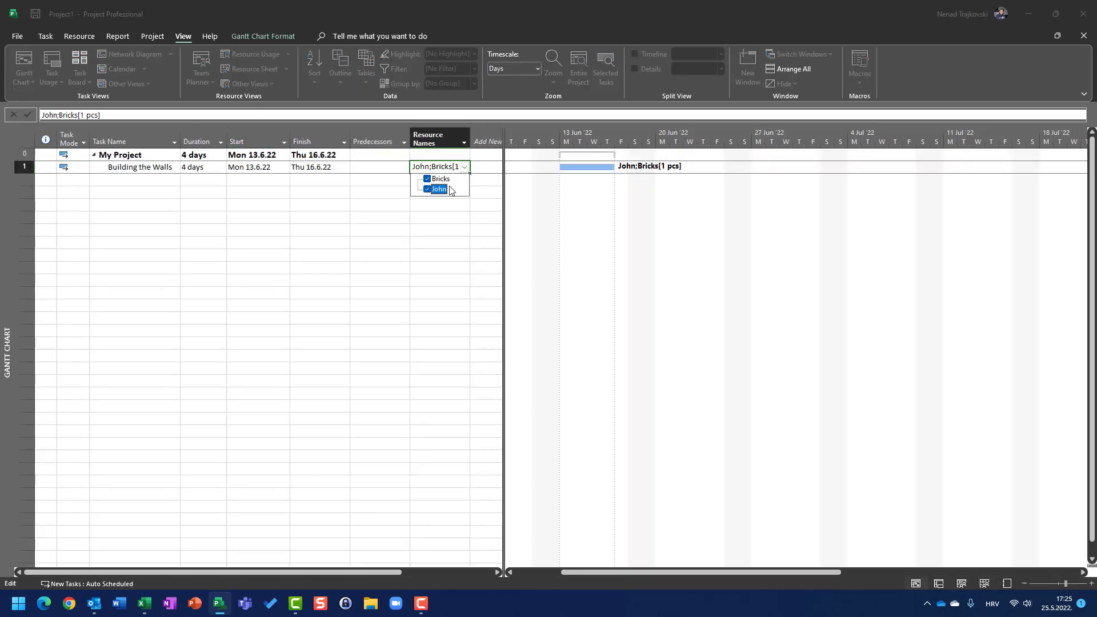
pyautogui.click(446, 184)
pyautogui.press('Return')
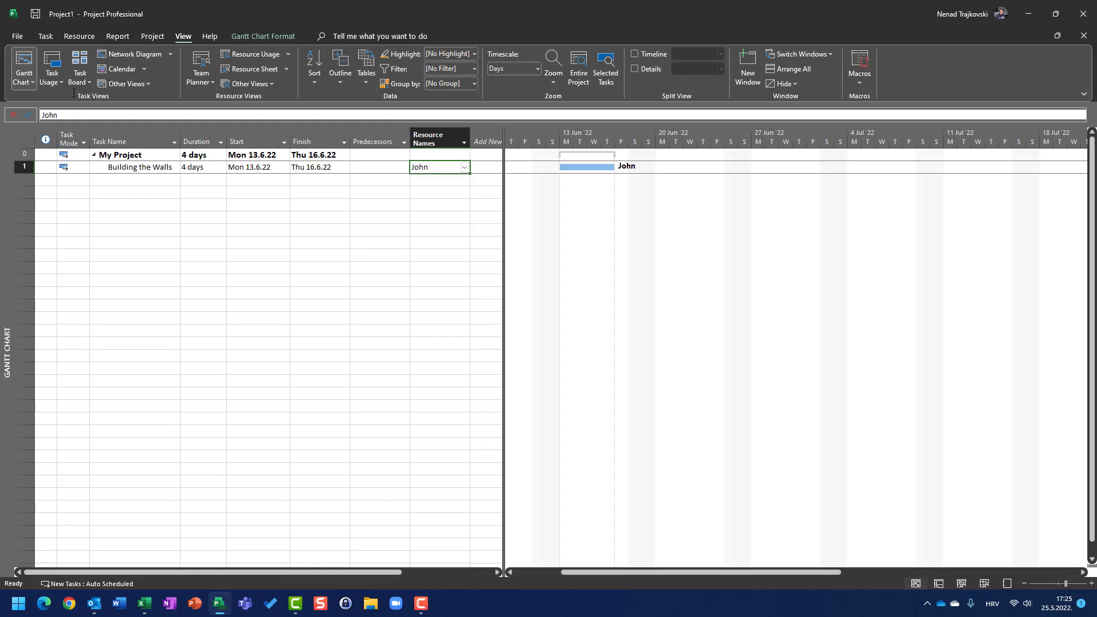
# Assign 100 units of the Bricks resource to the Building the Walls task using Assign Resources
pyautogui.click(80, 35)
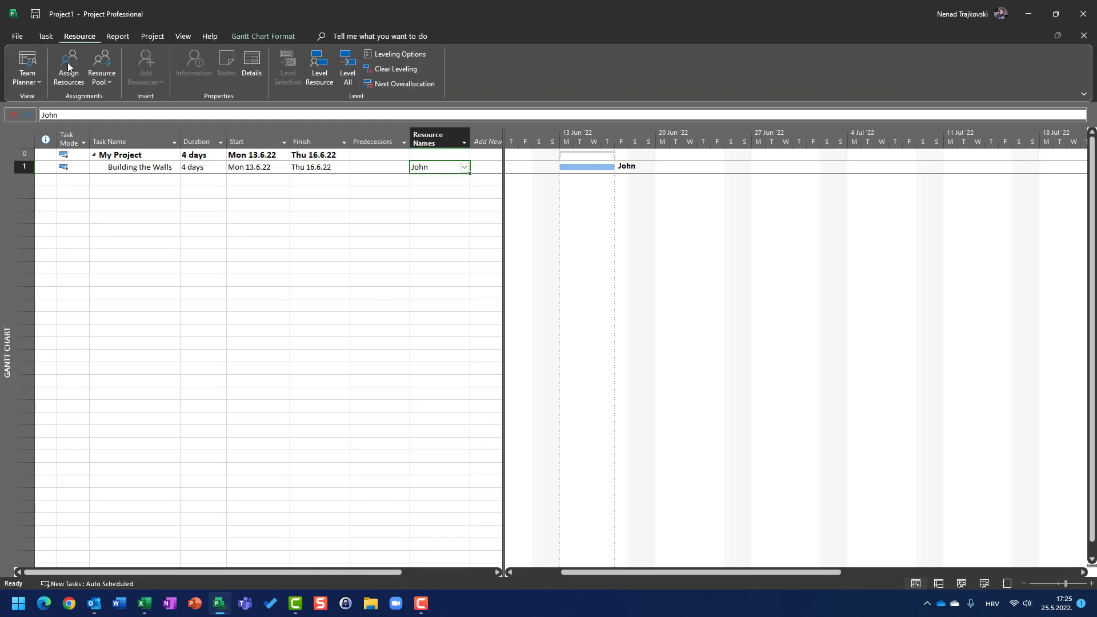
pyautogui.click(69, 69)
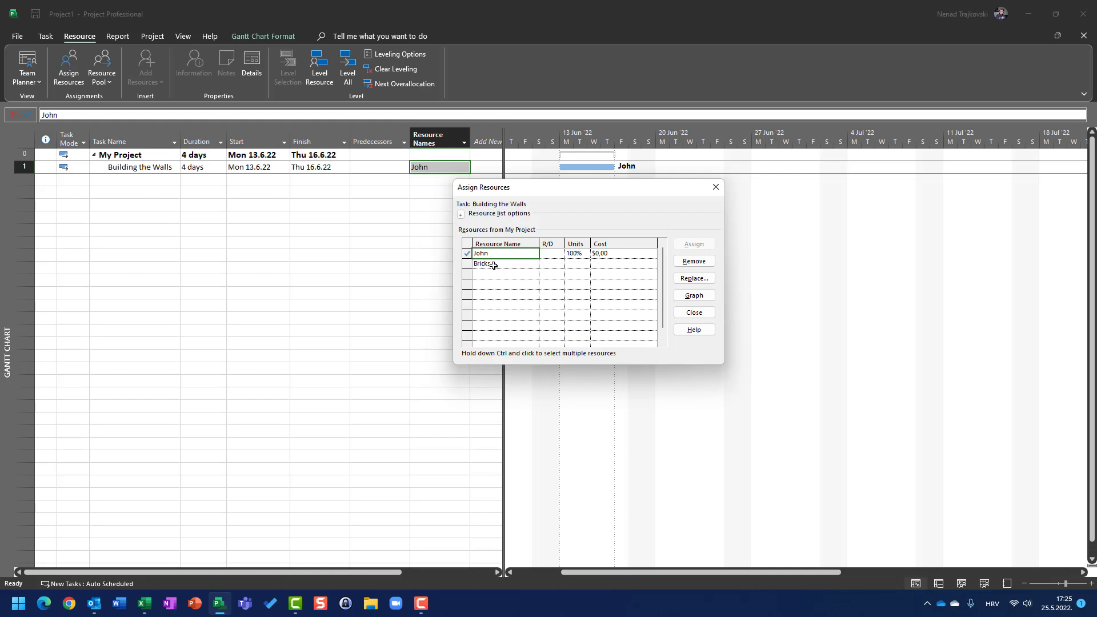
pyautogui.click(576, 264)
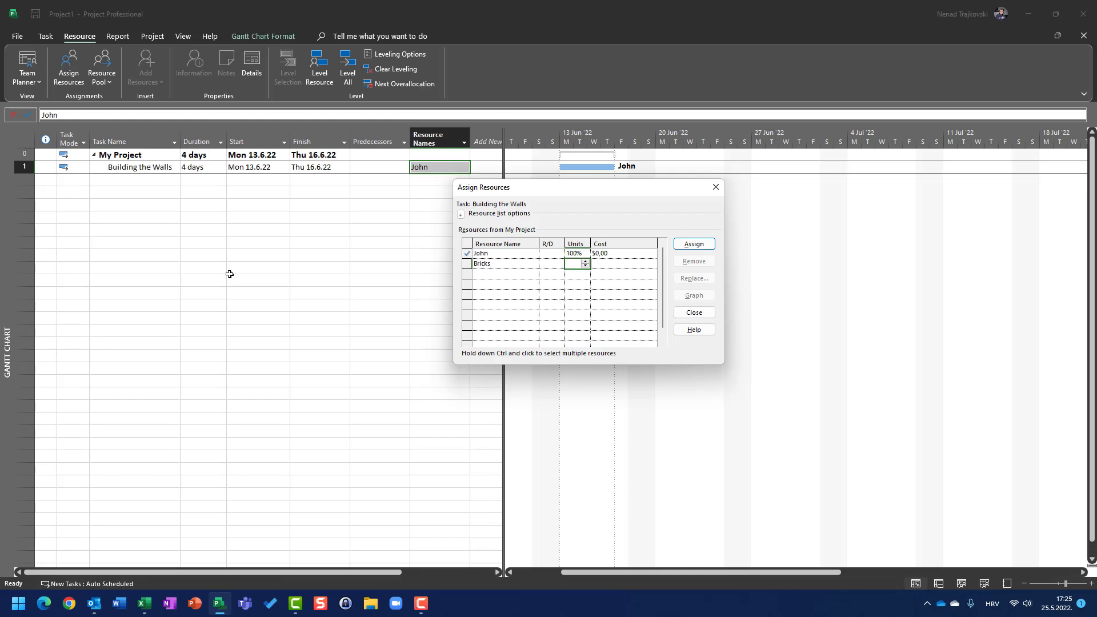
pyautogui.write('100')
pyautogui.click(691, 246)
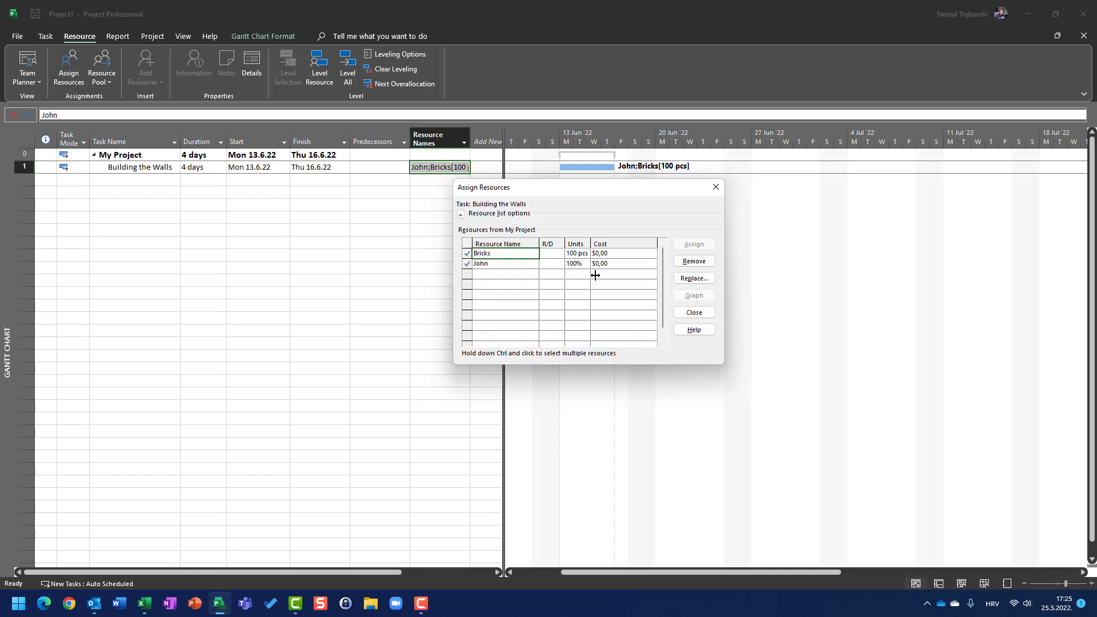
pyautogui.click(694, 312)
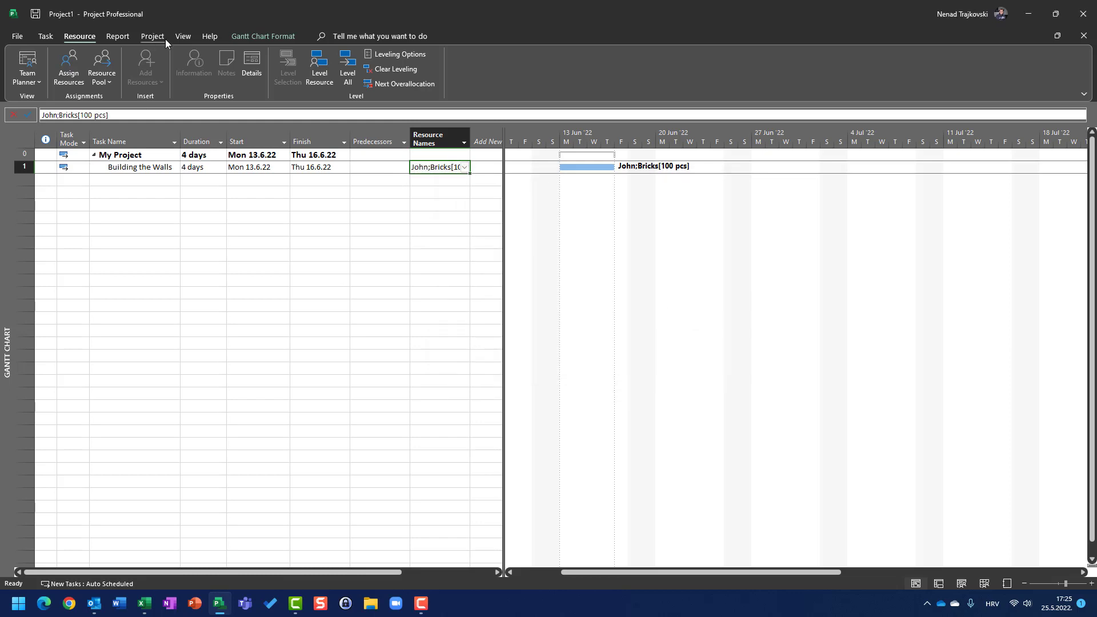
# Switch to the Task Usage view and set the duration of Building the Walls to 5 days
pyautogui.click(183, 36)
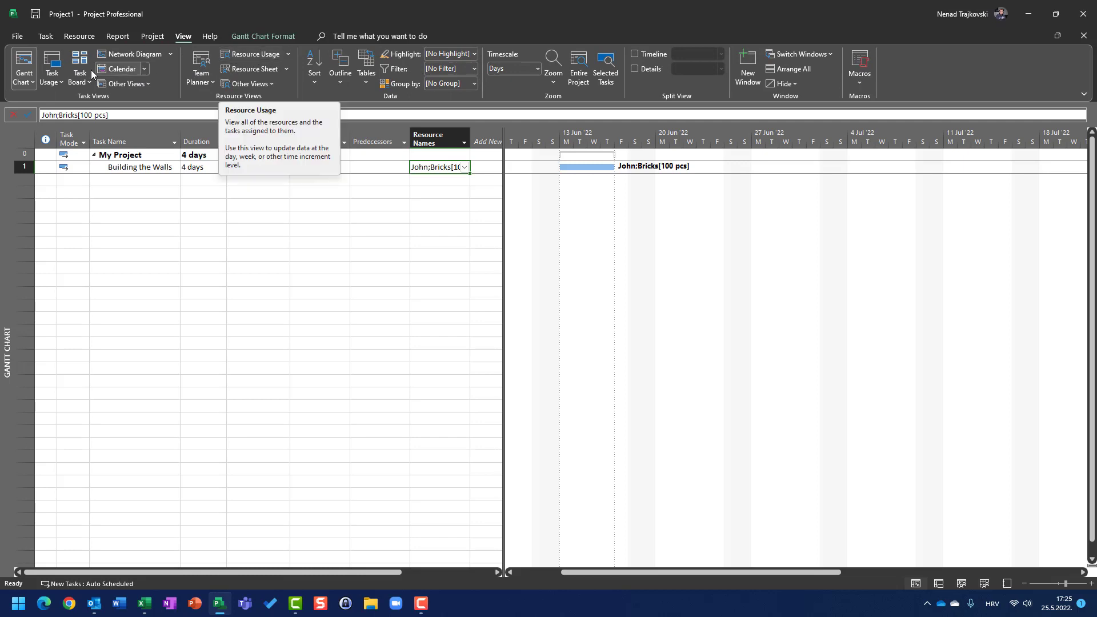
pyautogui.click(51, 60)
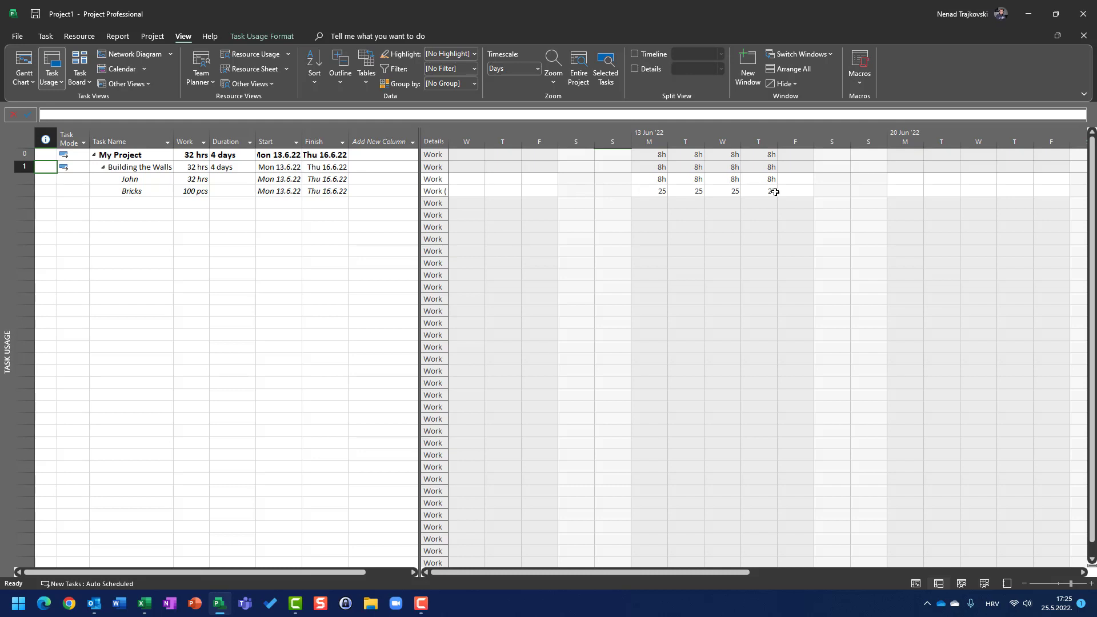
pyautogui.click(224, 172)
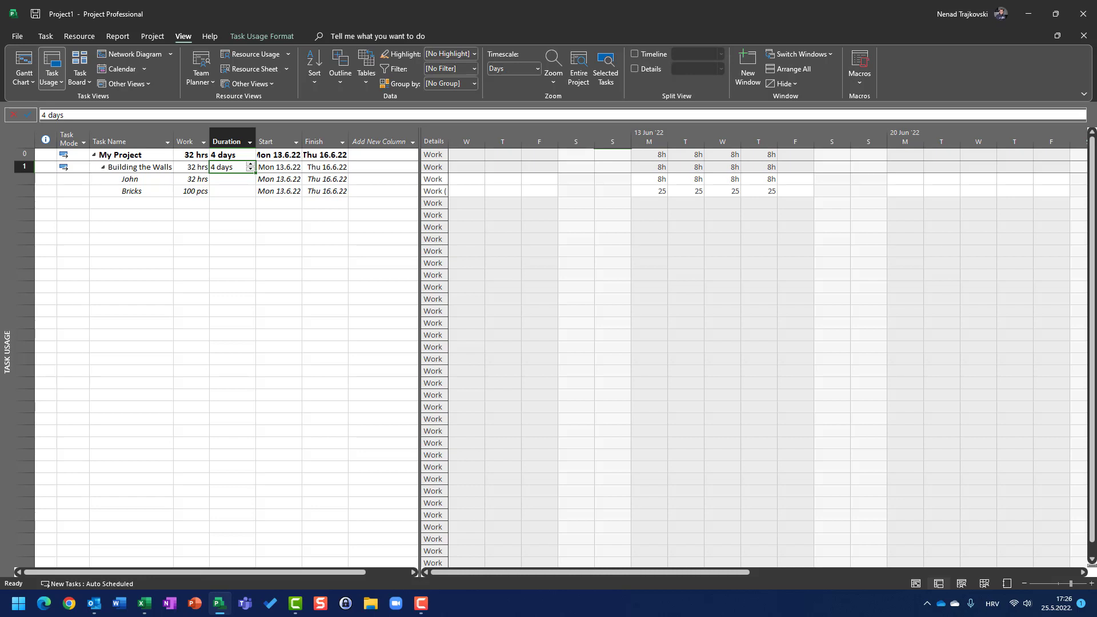
pyautogui.write('5')
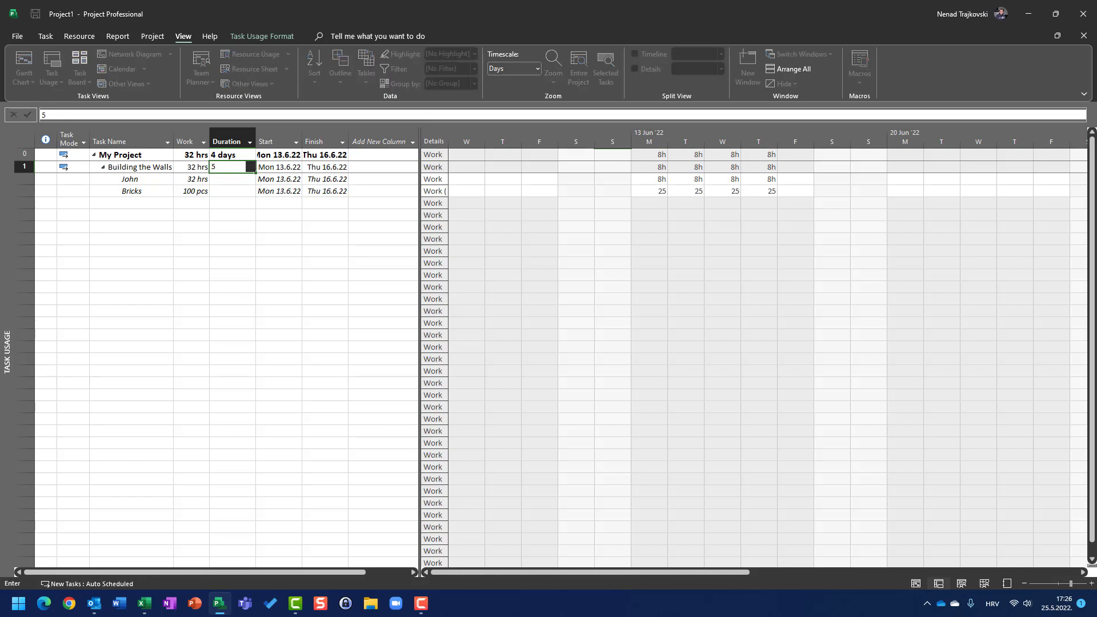
pyautogui.press('Return')
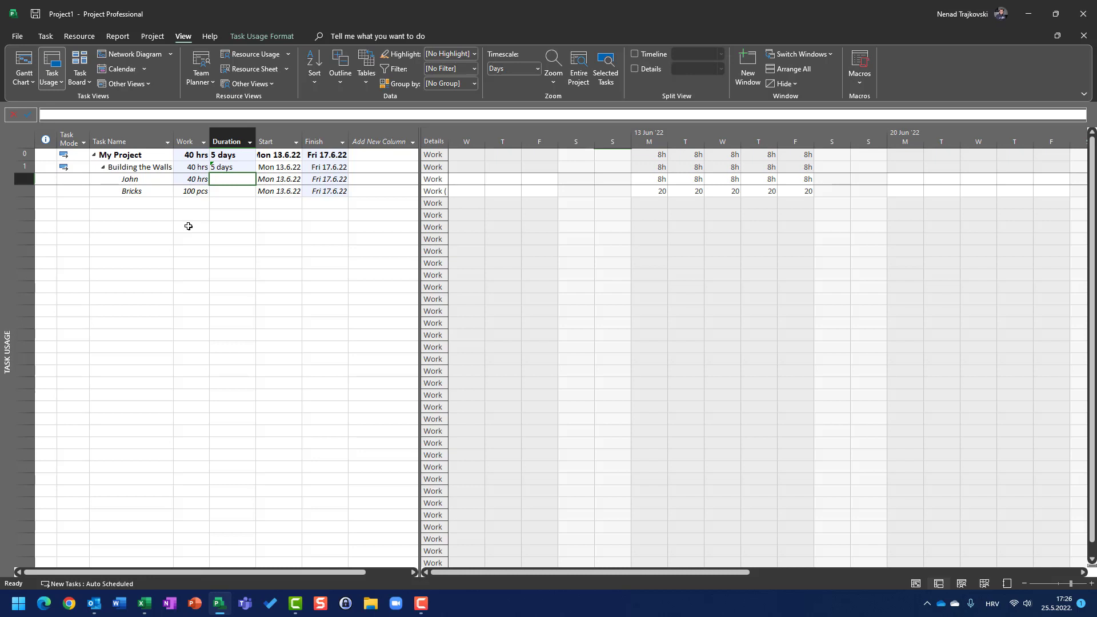
# Set the Building the Walls duration to 3 days and check the Bricks quantity on the last working day
pyautogui.press('Up')
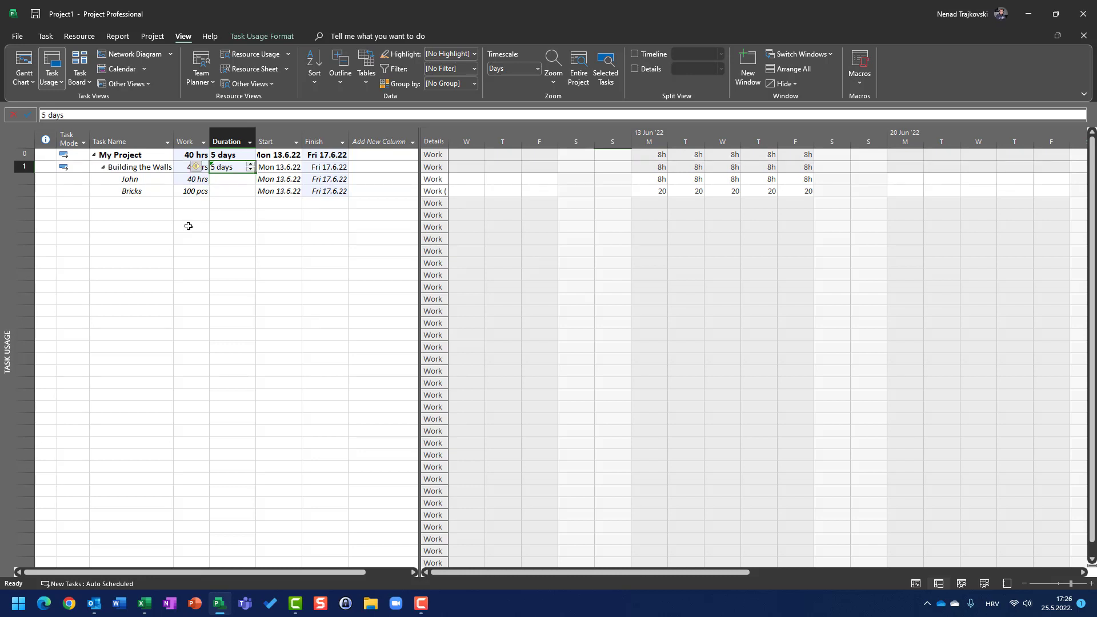
pyautogui.write('3')
pyautogui.press('Return')
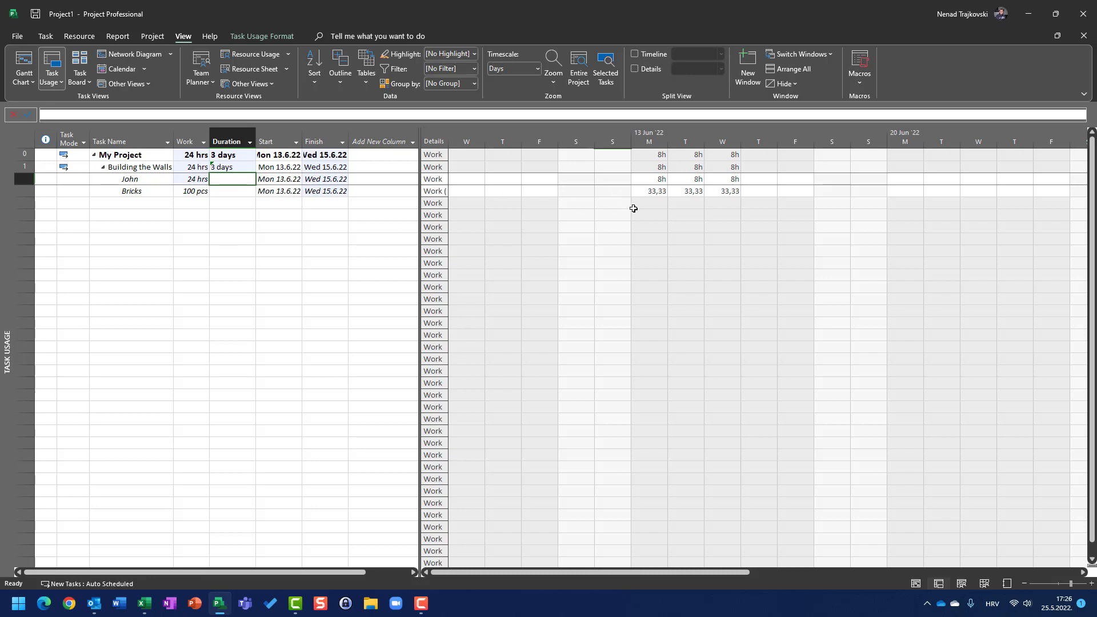
pyautogui.click(727, 195)
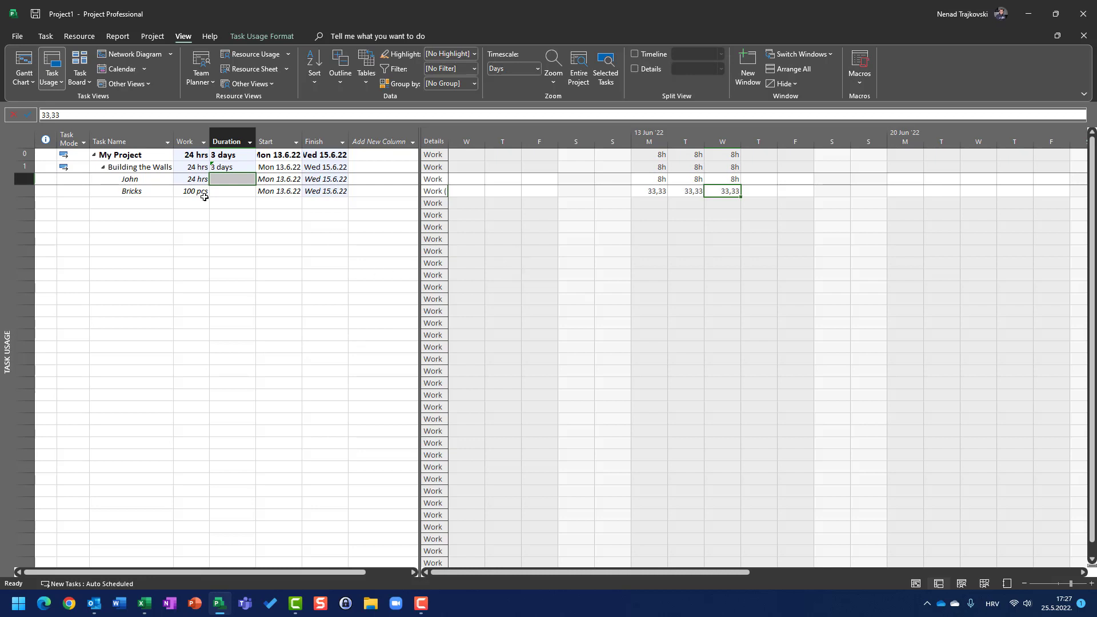
# Try durations of 1 day and 2 days in succession for the Building the Walls task
pyautogui.click(231, 164)
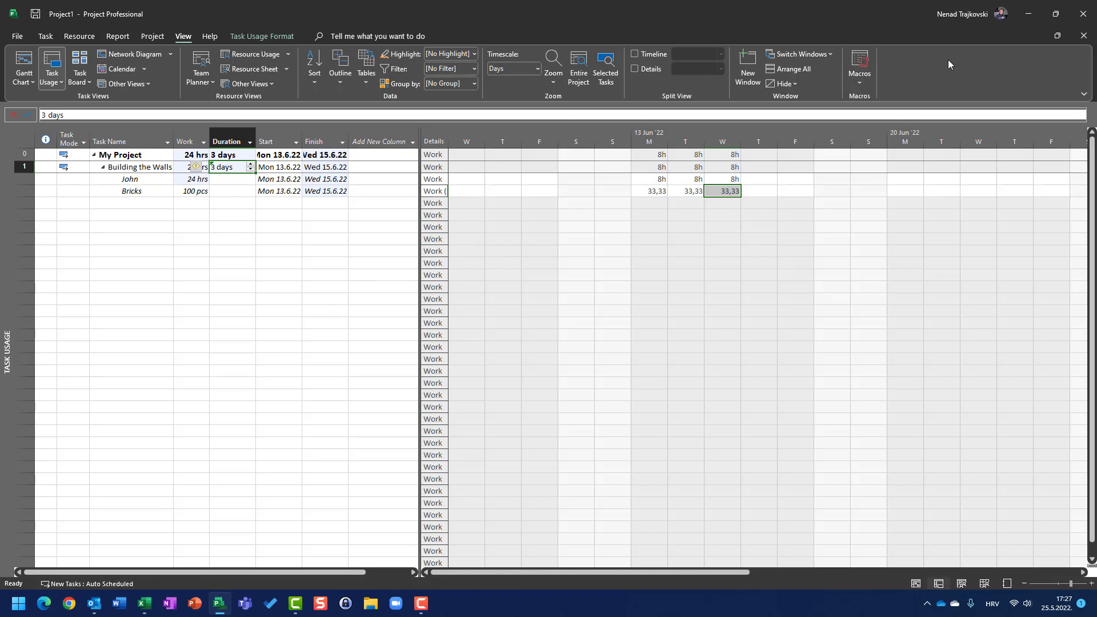
pyautogui.write('1')
pyautogui.press('Return')
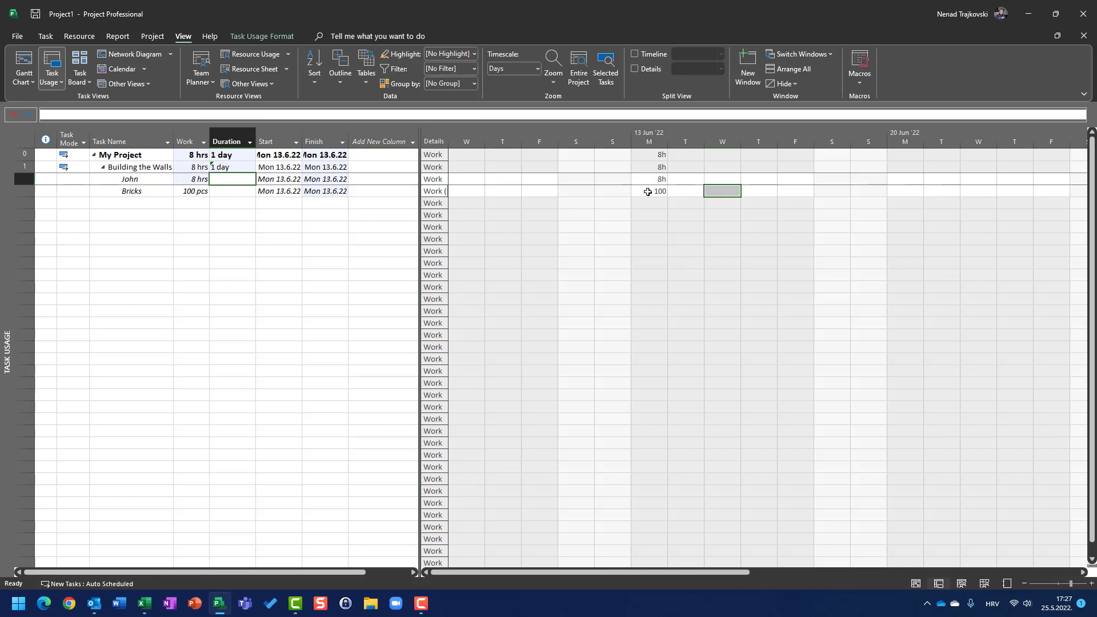
pyautogui.click(234, 171)
pyautogui.write('2')
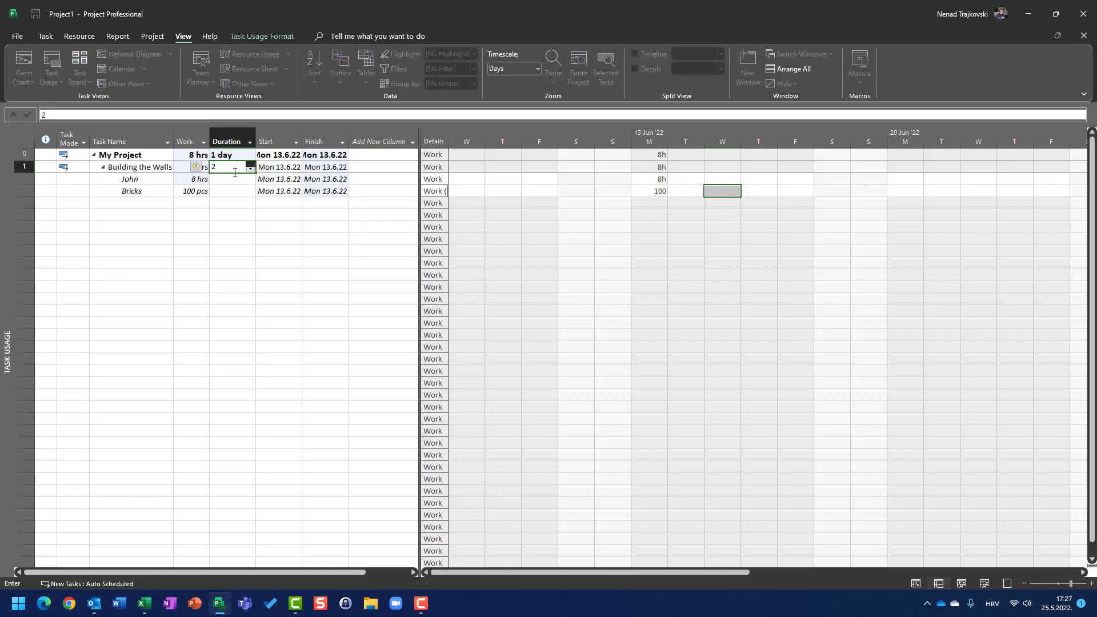
pyautogui.press('Return')
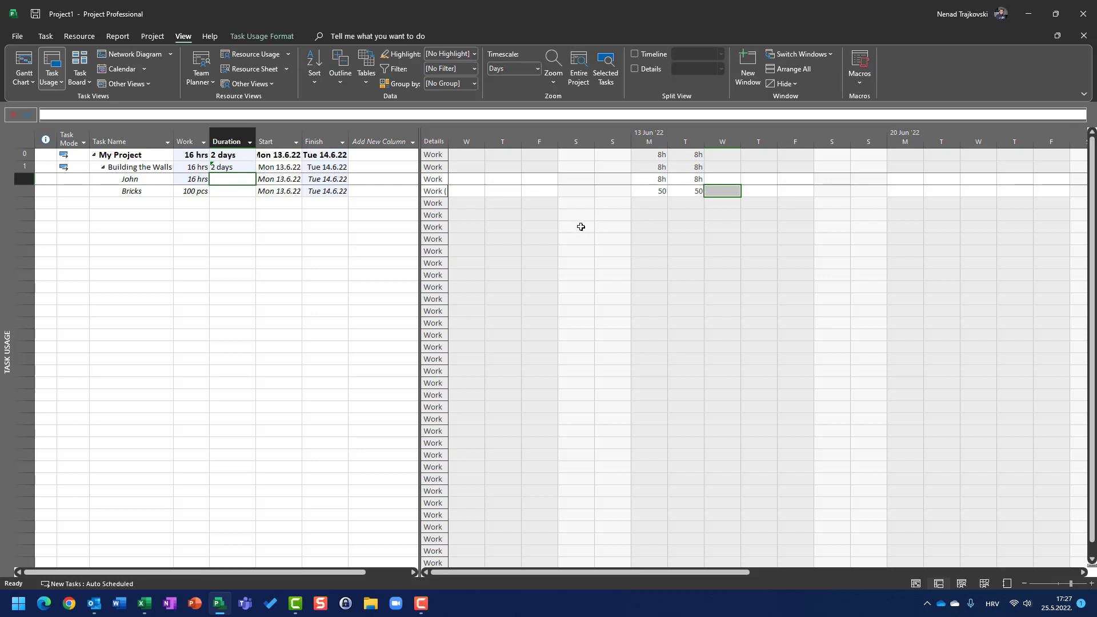
# Set the duration of the Building the Walls task to 5 days
pyautogui.click(224, 171)
pyautogui.click(224, 168)
pyautogui.write('5')
pyautogui.press('Return')
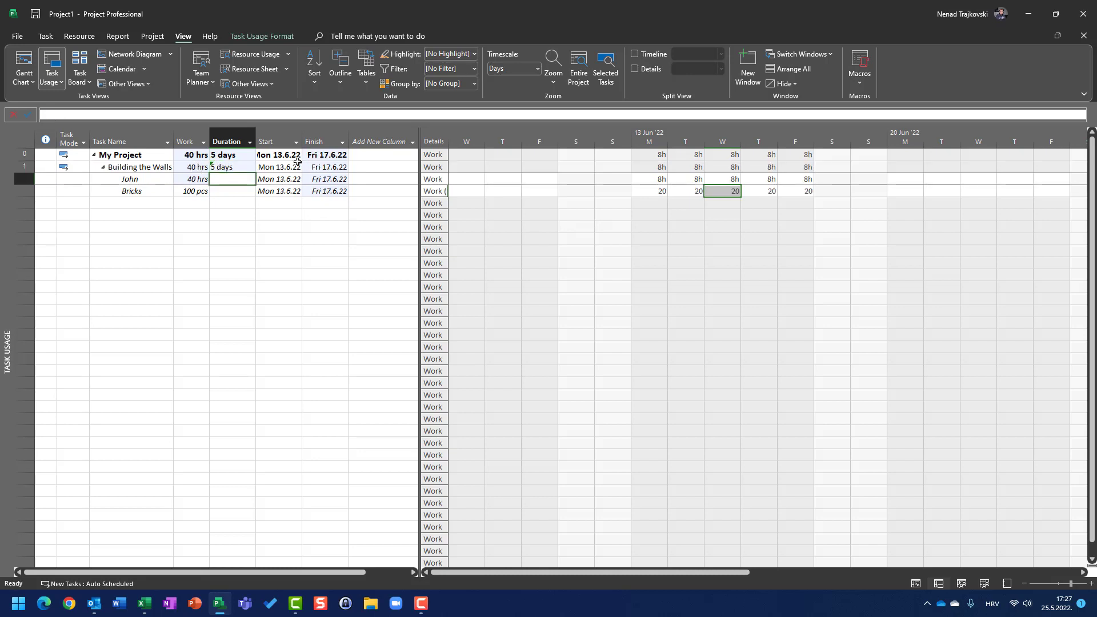